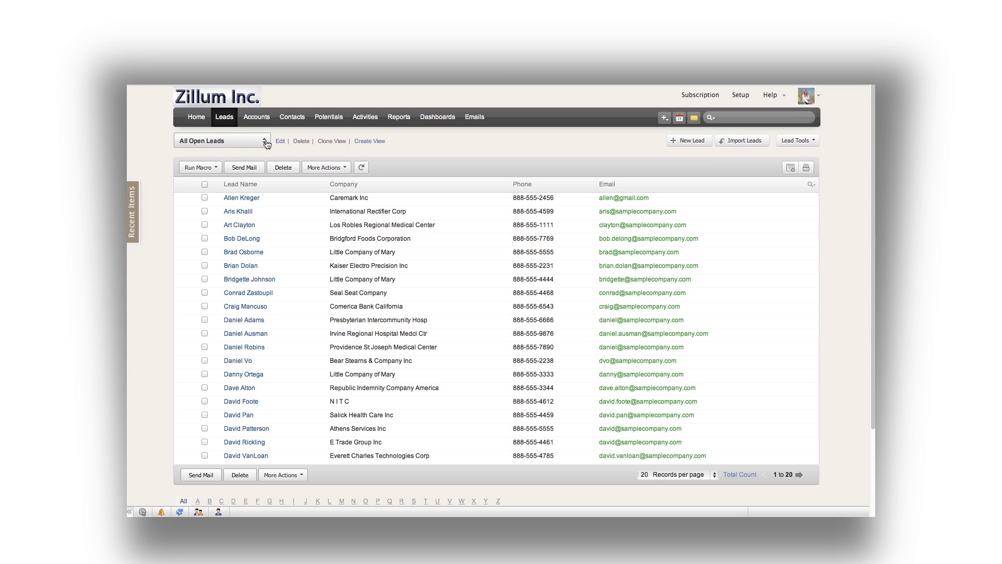
click(266, 144)
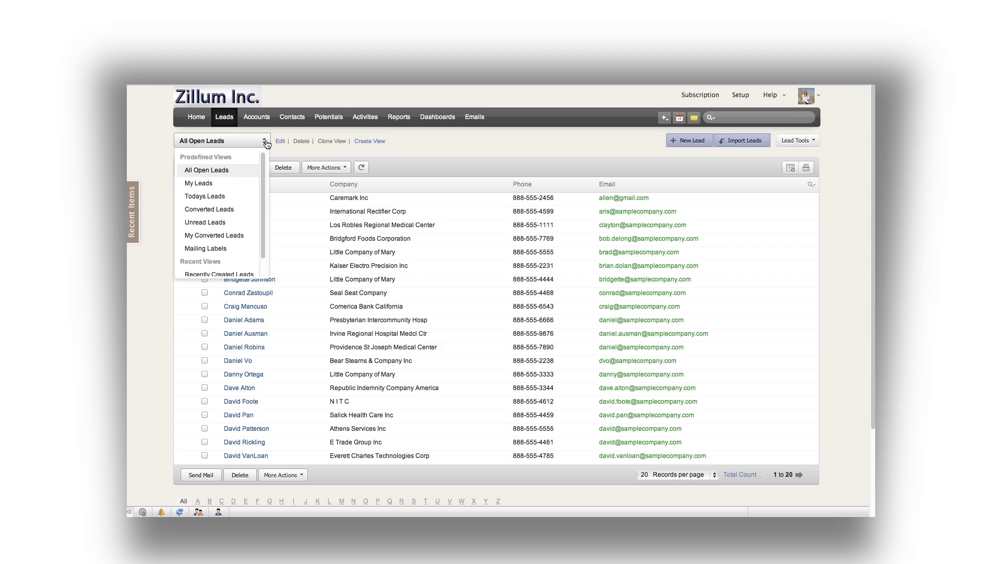
click(266, 144)
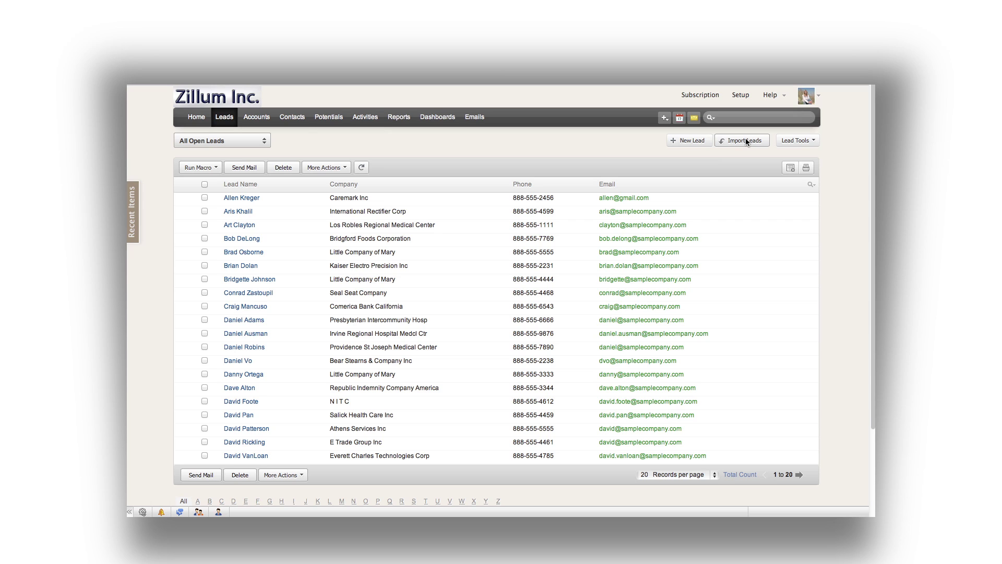
- Open a form for a new lead and look over its lead, address and description fields
click(698, 140)
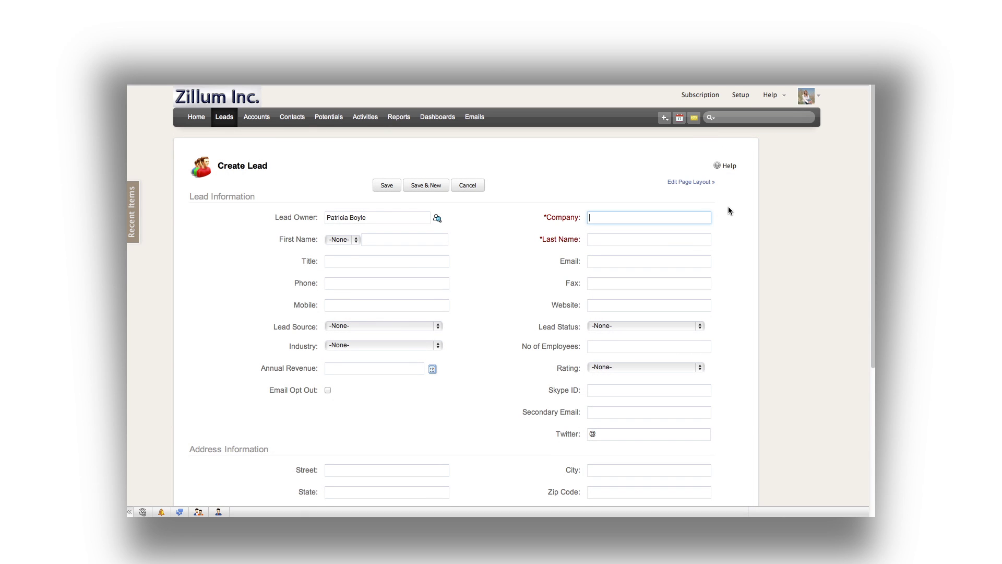
scroll(729, 210, down, 2)
scroll(729, 210, down, 4)
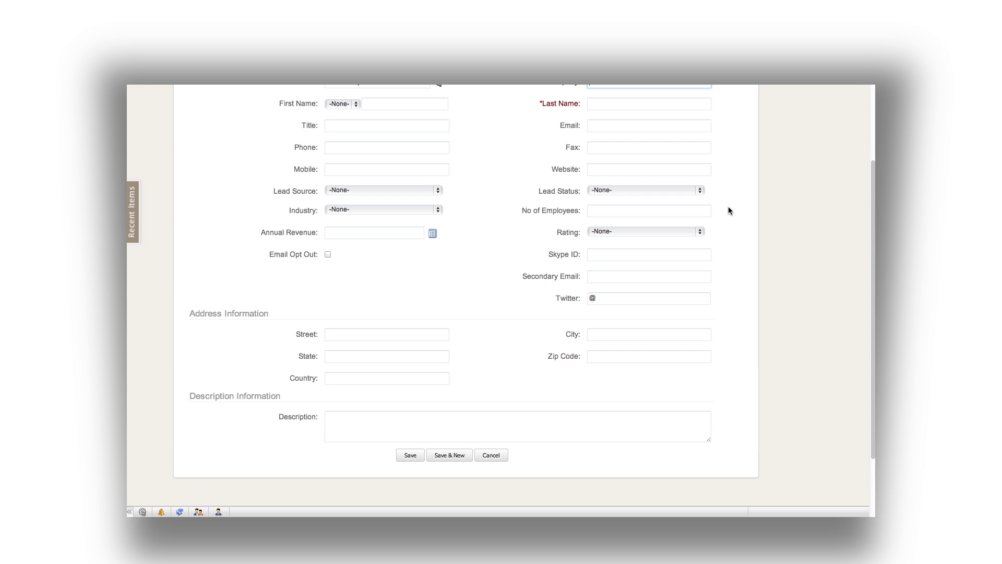
scroll(728, 210, up, 3)
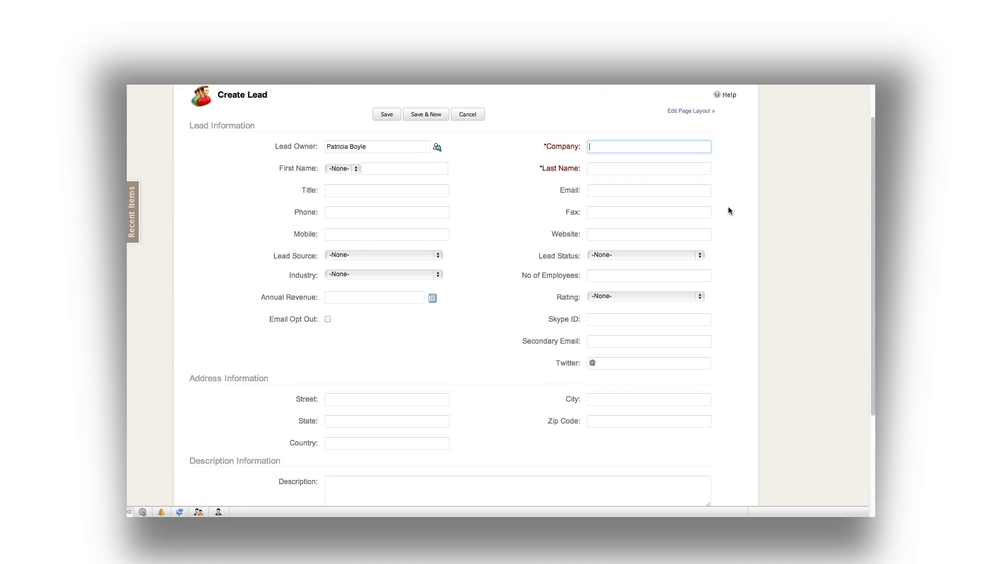
scroll(729, 210, up, 2)
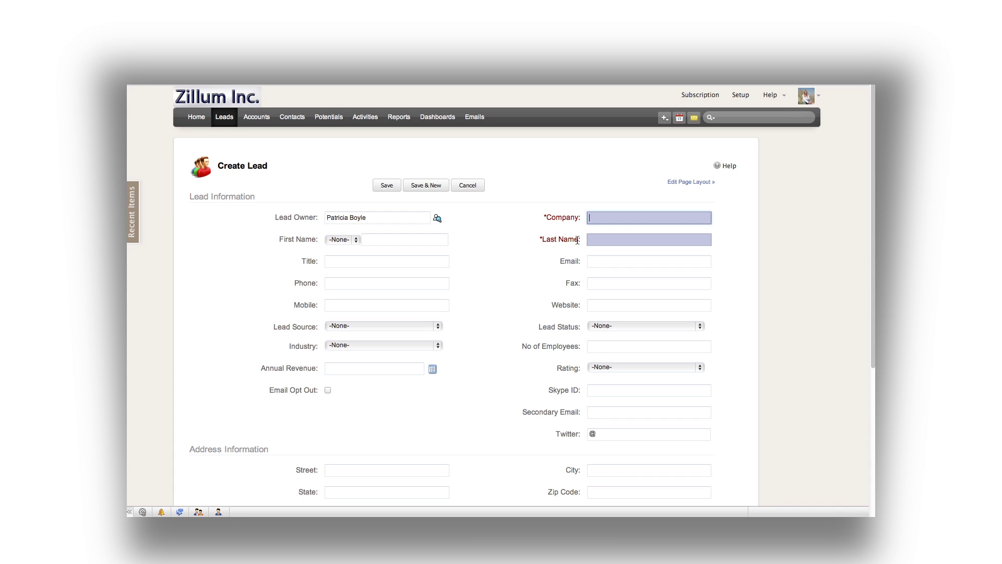
- Enter Zoho as the new lead's company and try to save the lead without a last name
text(Zoho)
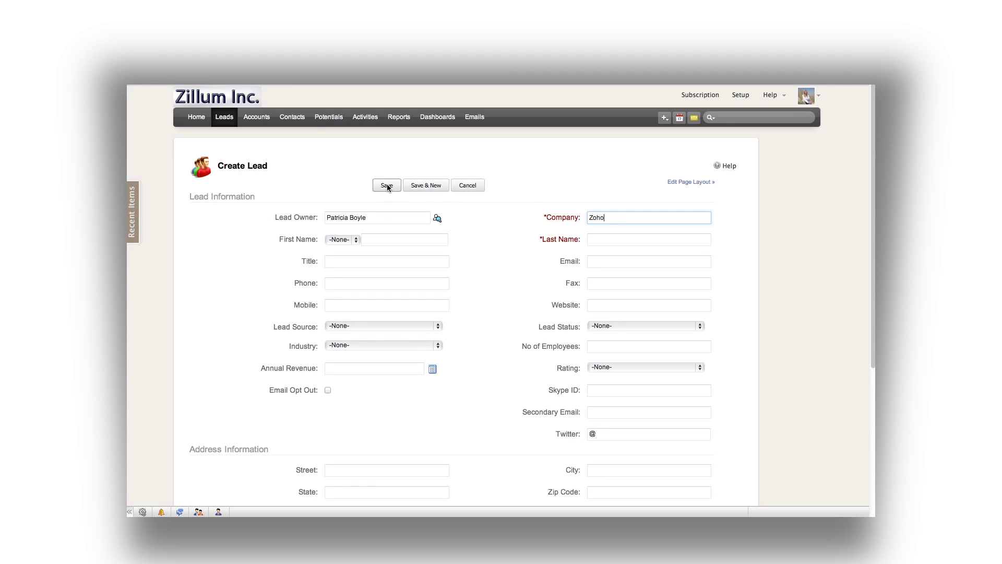
click(387, 186)
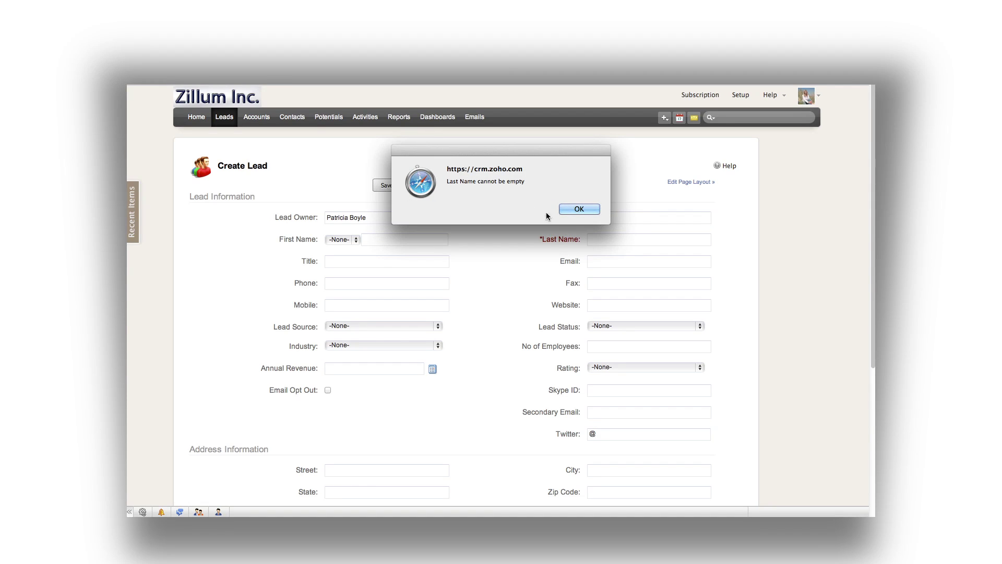
click(577, 209)
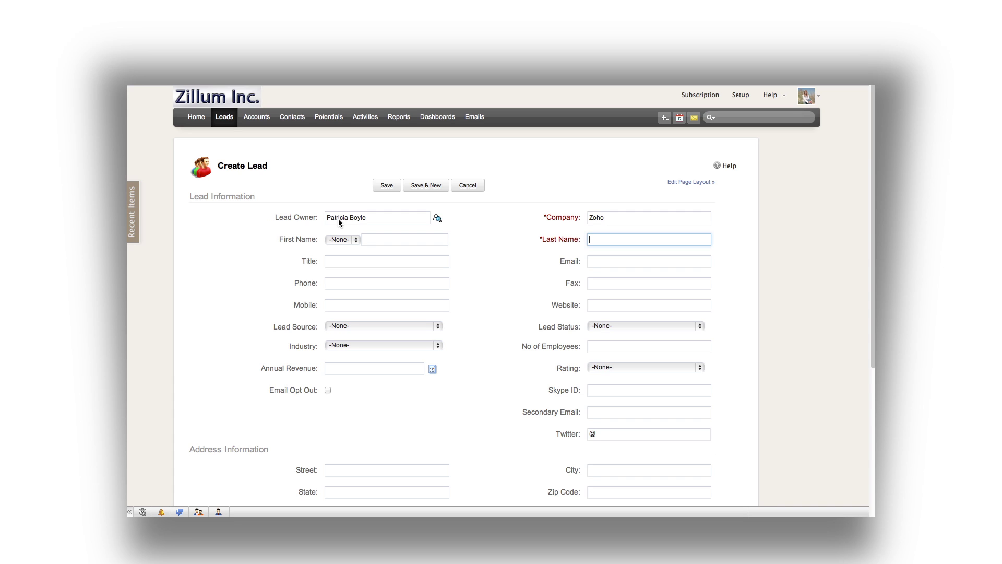
- Choose the lead owner for the new lead from the active users
click(437, 218)
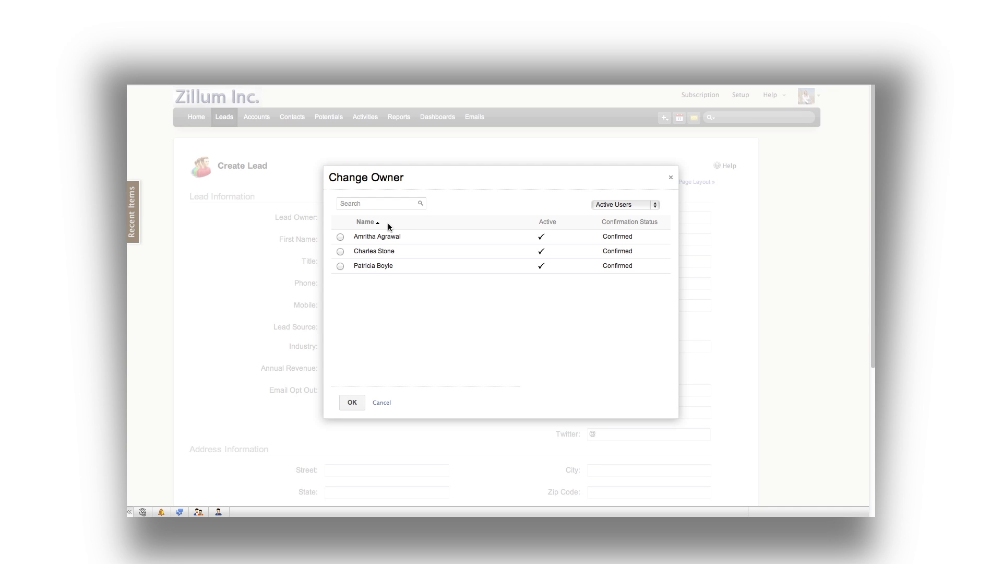
click(340, 266)
click(351, 402)
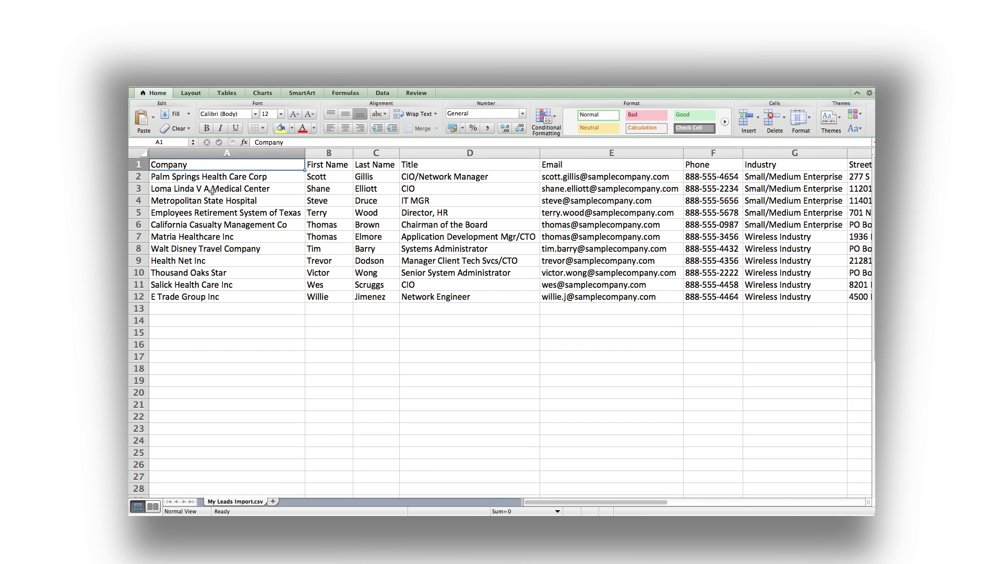
- Examine the header row and the Last Name and Company columns of the My Leads Import.csv spreadsheet
click(140, 165)
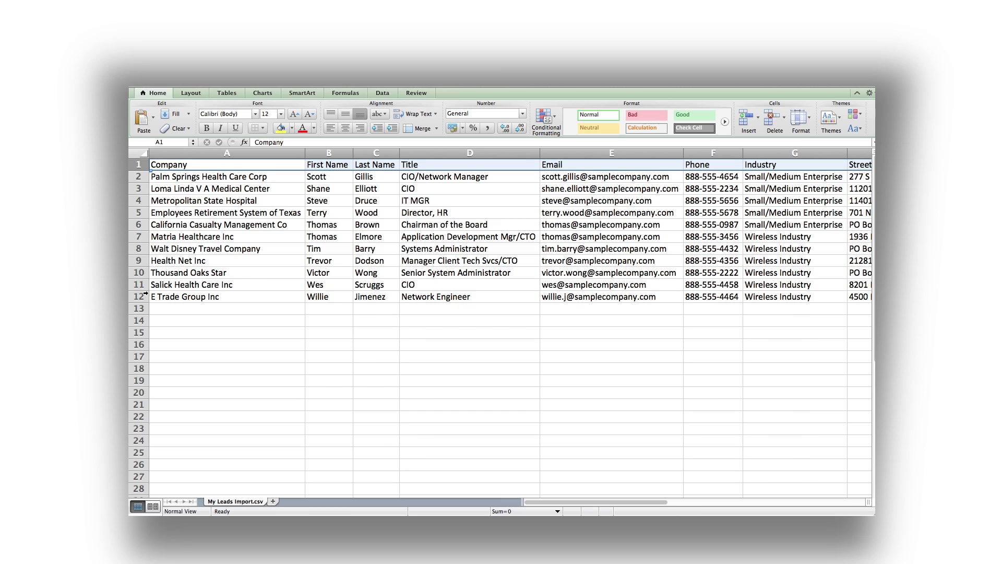
click(375, 154)
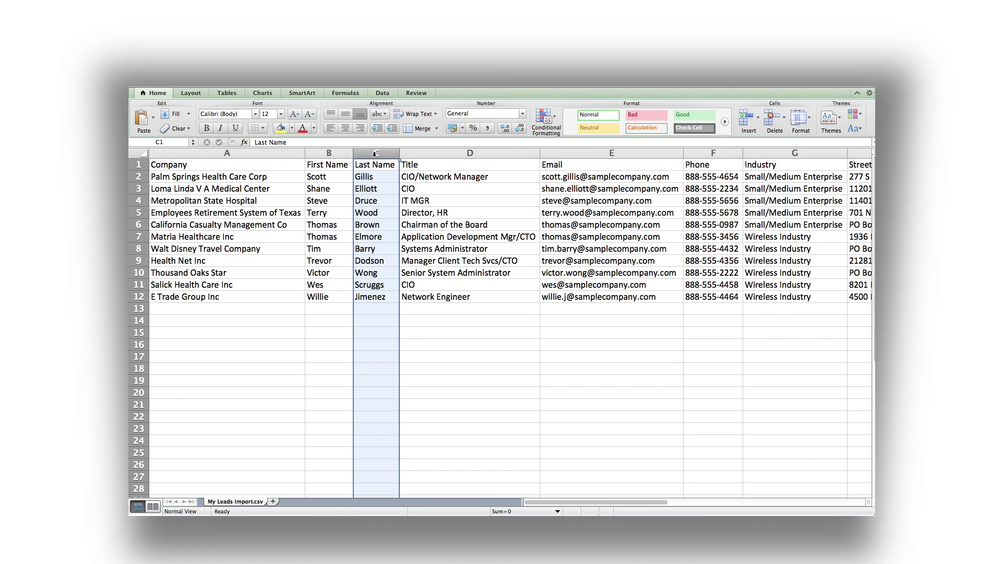
click(292, 152)
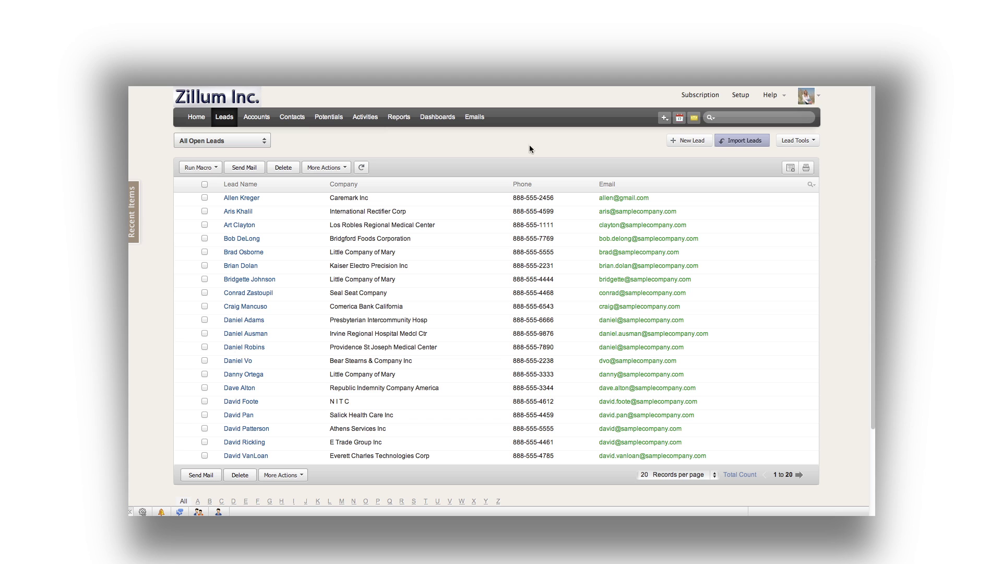
- Start an import of own leads from My Leads Import.csv, with duplicate records set to Overwrite, and proceed to field mapping
click(734, 142)
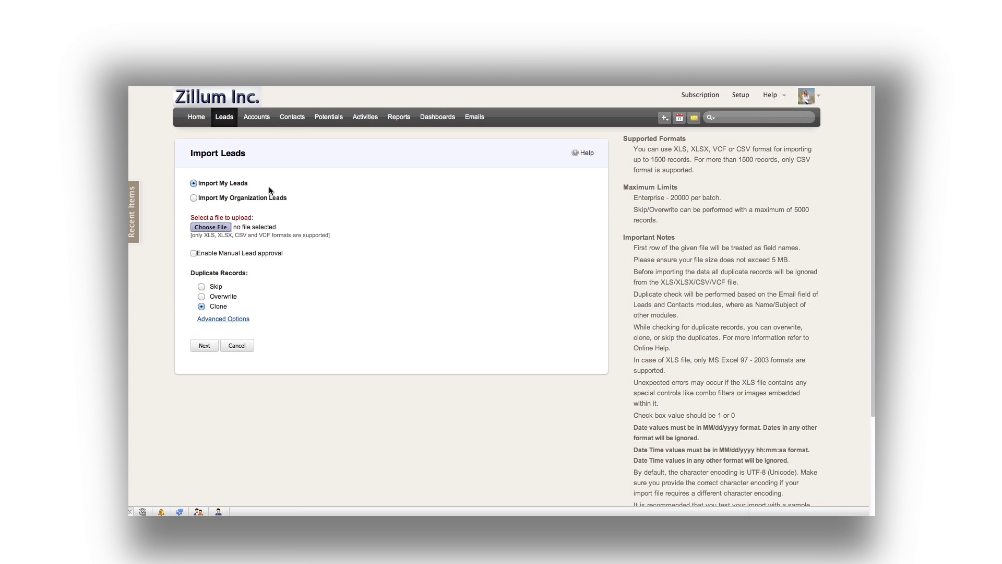
click(215, 228)
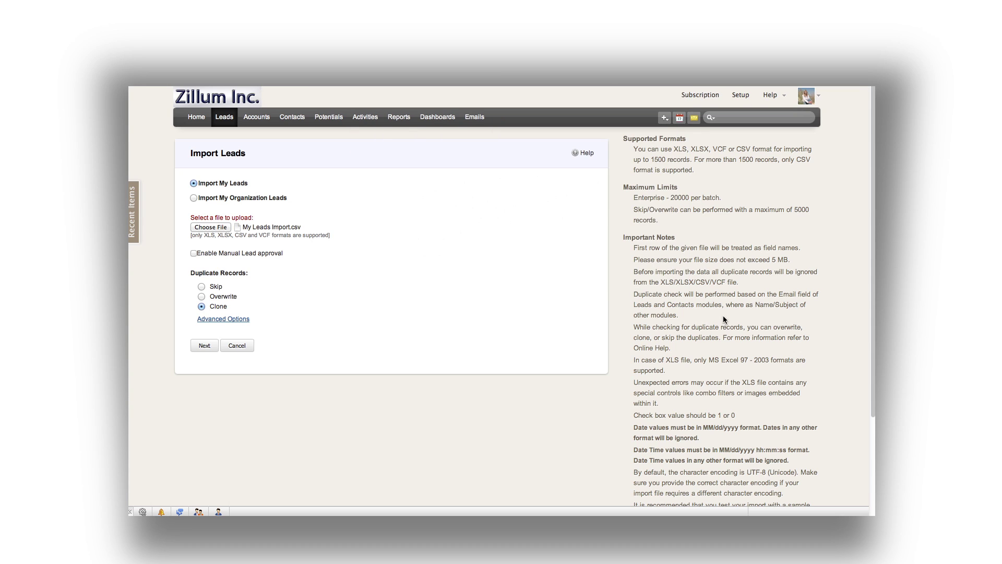
scroll(723, 319, down, 3)
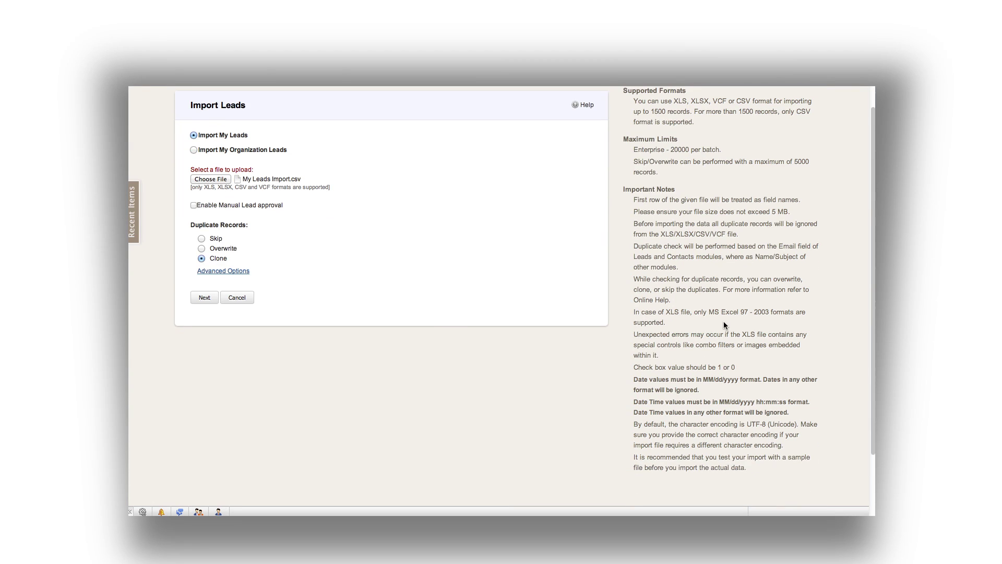
scroll(724, 325, down, 1)
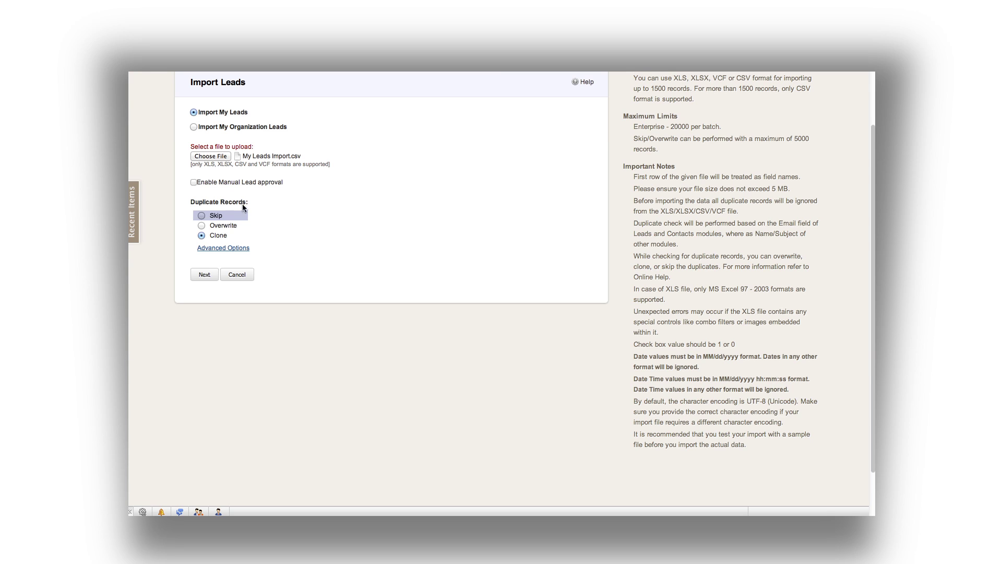
click(202, 225)
click(205, 275)
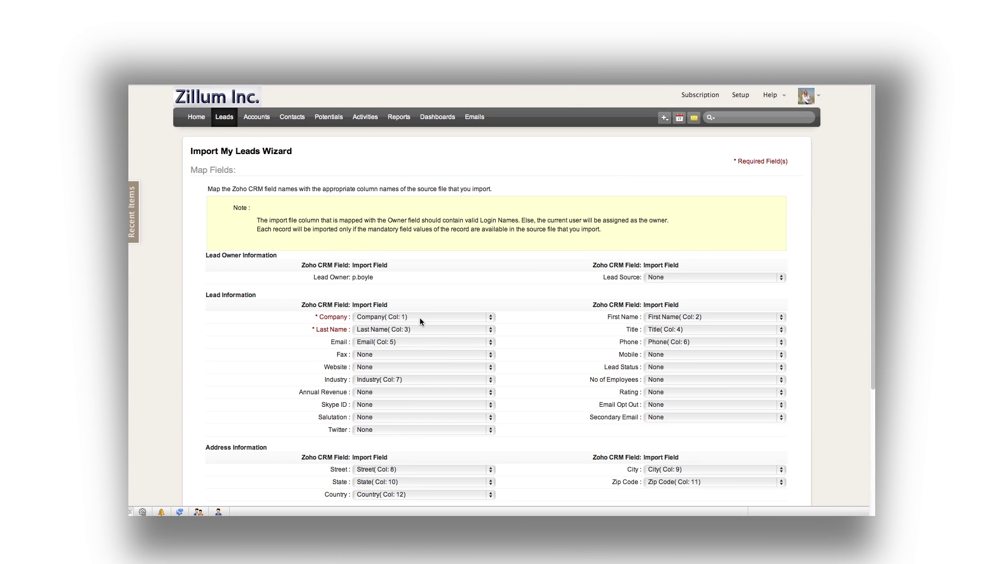
- Confirm the mapping of Company to column 1, First Name to column 2 and Last Name to column 3
click(420, 318)
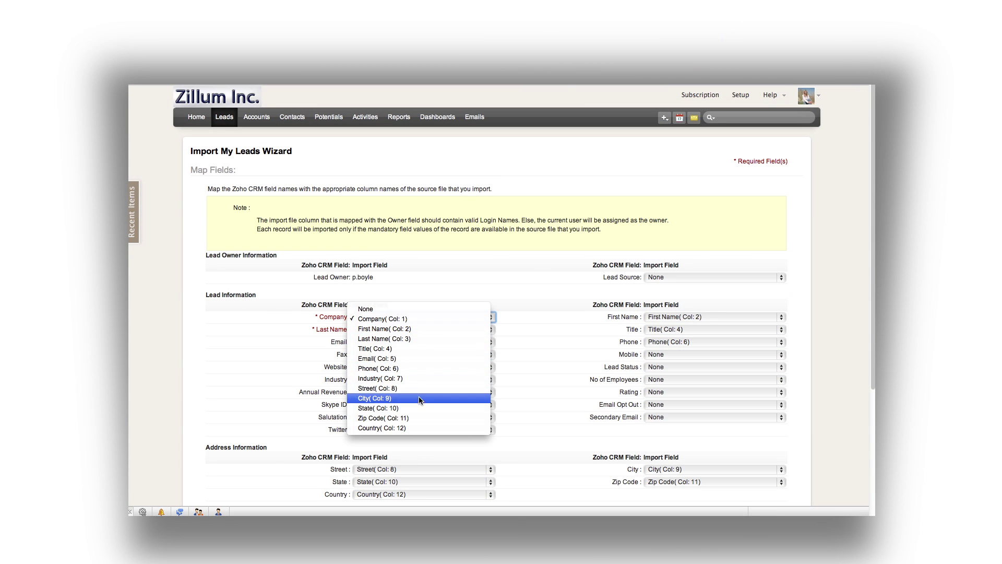
click(424, 319)
click(664, 317)
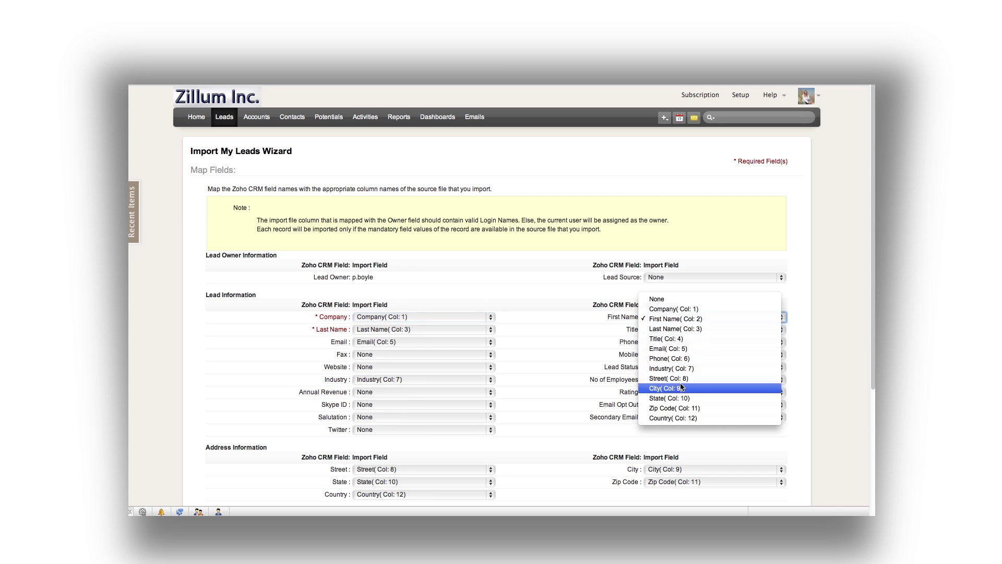
click(690, 318)
click(475, 327)
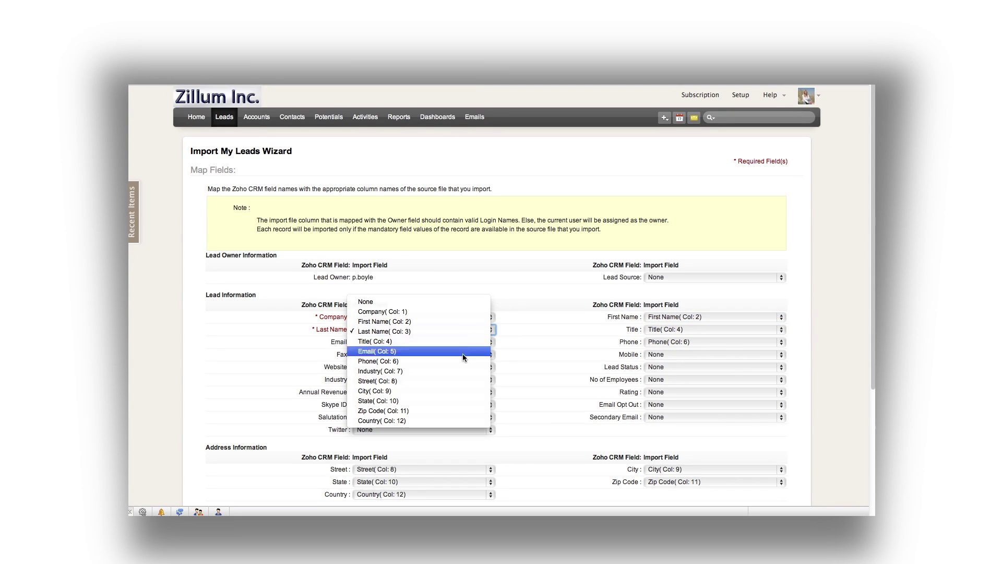
click(455, 331)
- Set the Zip Code field mapping to None and proceed to the mapping confirmation
scroll(621, 386, down, 1)
scroll(629, 392, down, 1)
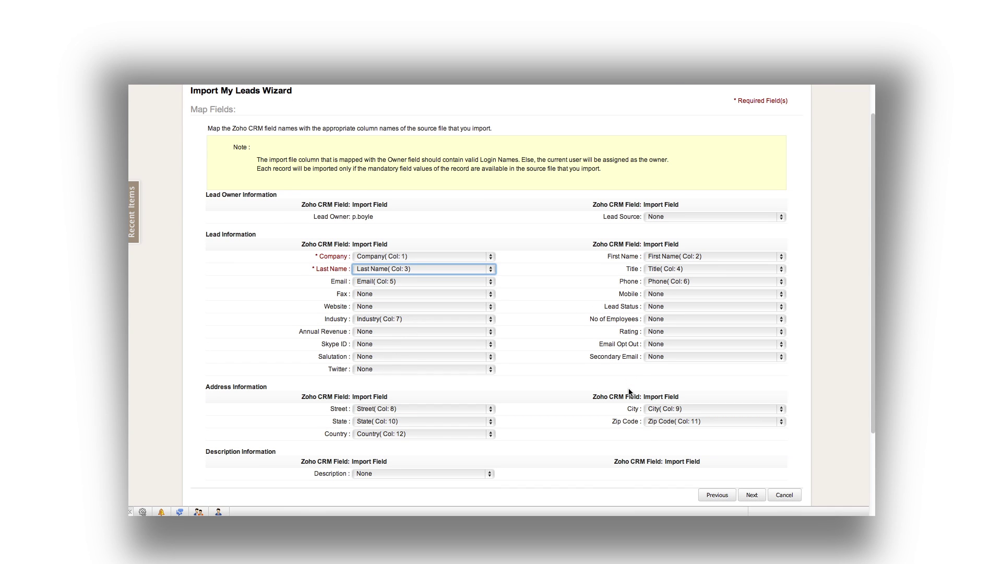
click(664, 422)
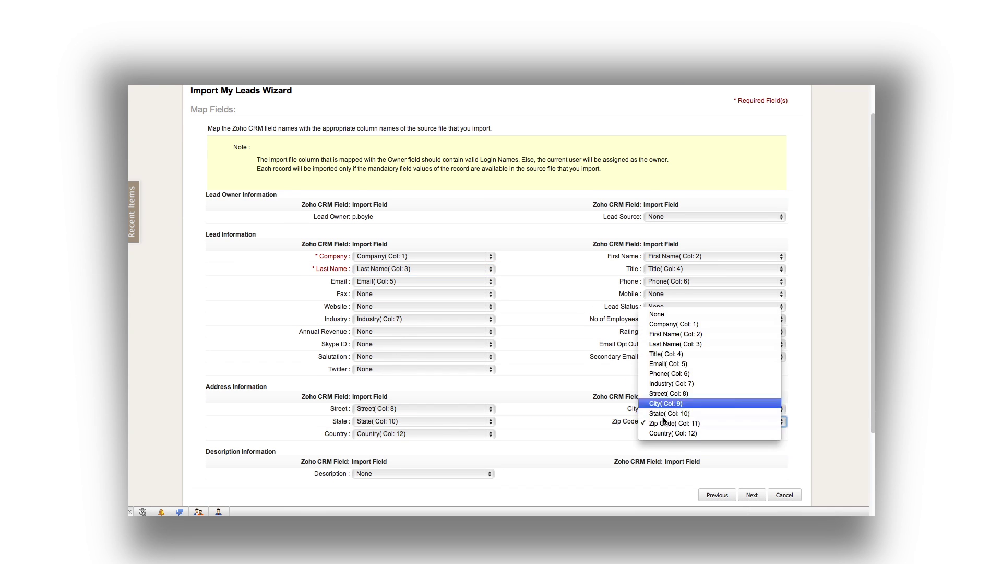
click(678, 315)
click(756, 492)
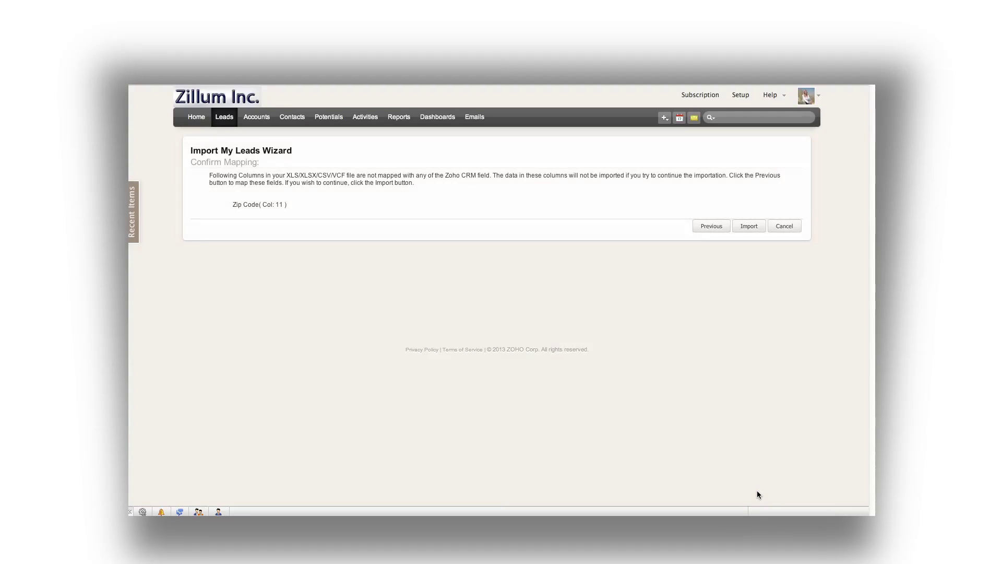
- Go back to map the Zip Code field to Zip Code (Col: 11), and run the leads import
click(706, 226)
scroll(674, 397, down, 2)
click(665, 421)
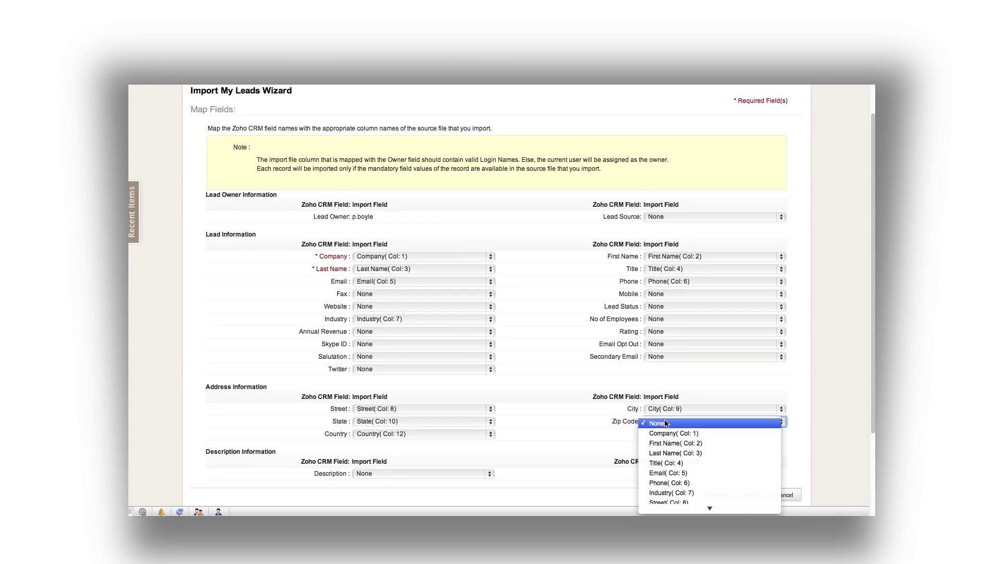
scroll(666, 455, down, 3)
click(666, 497)
click(755, 499)
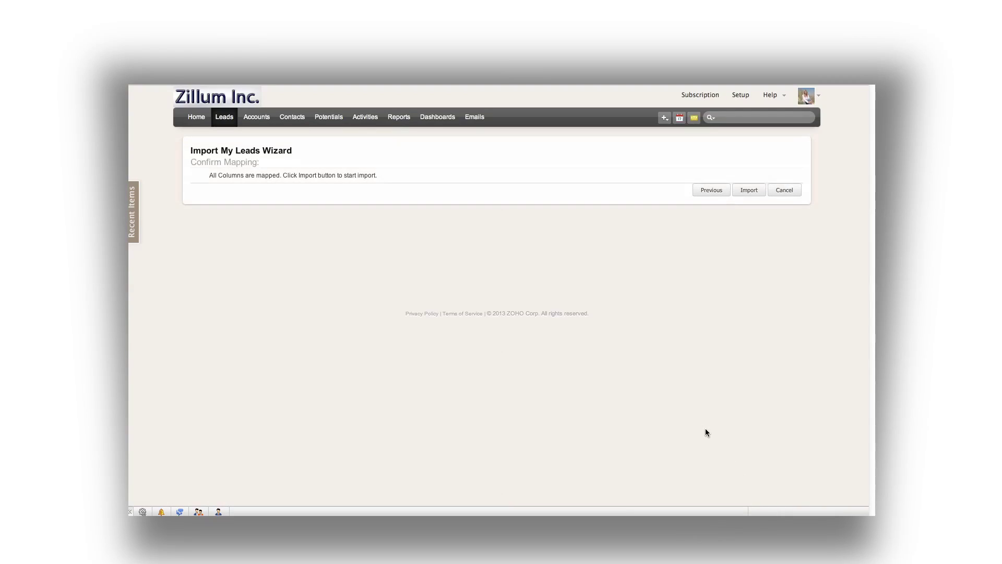
click(745, 192)
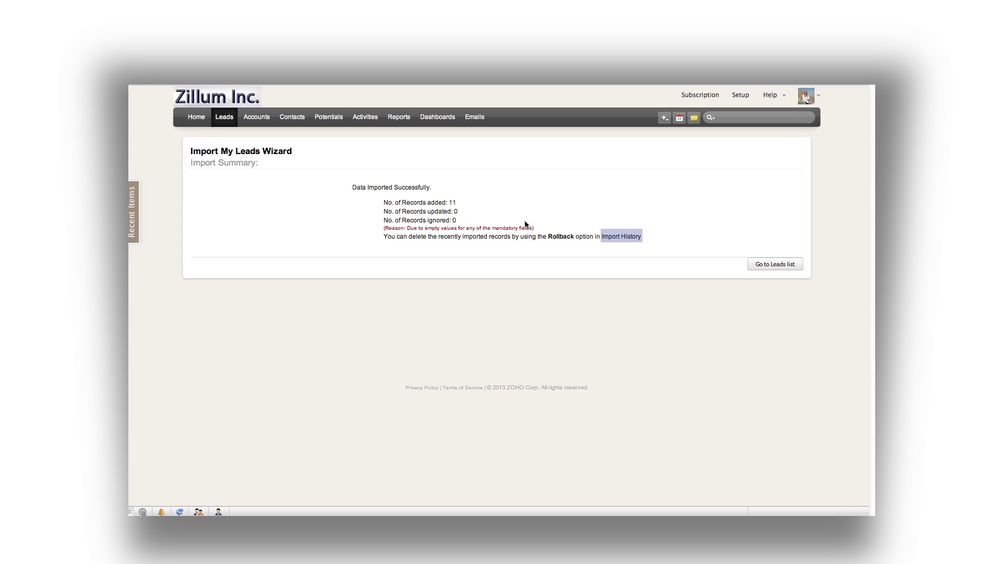
- Open the import history and select the My Leads Import.csv entry
click(623, 238)
scroll(424, 279, down, 1)
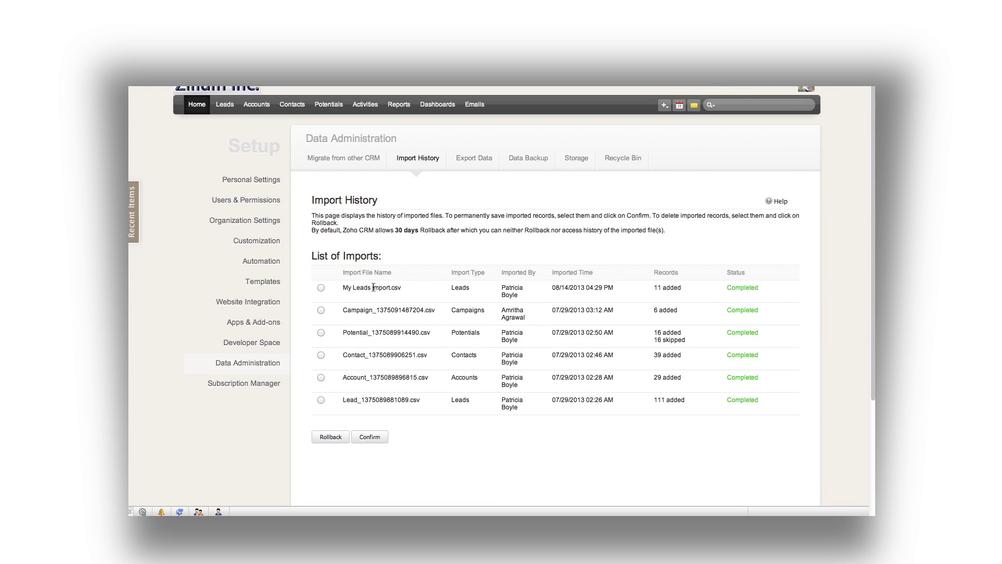
click(321, 288)
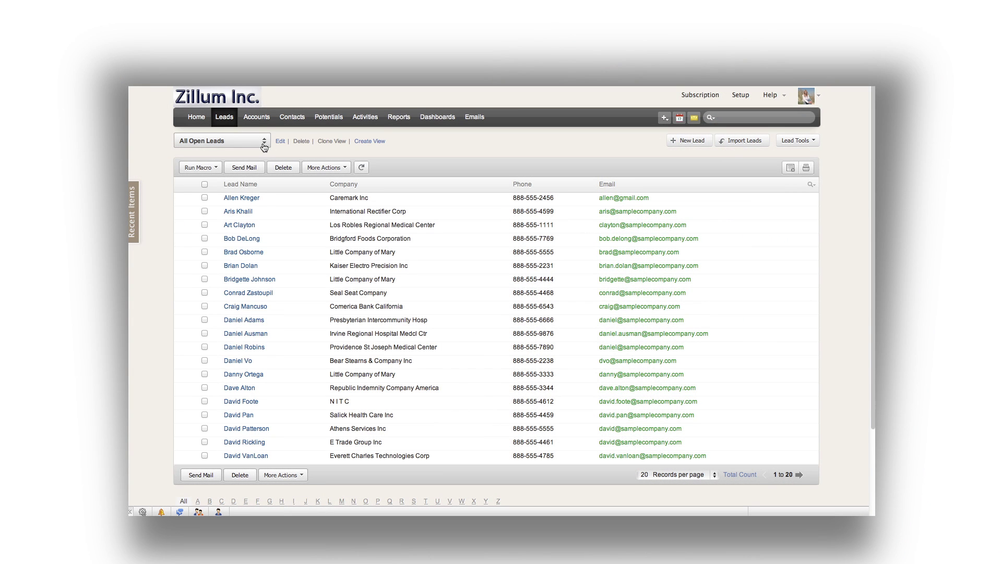
- Switch the leads list to the Todays Leads view
click(263, 145)
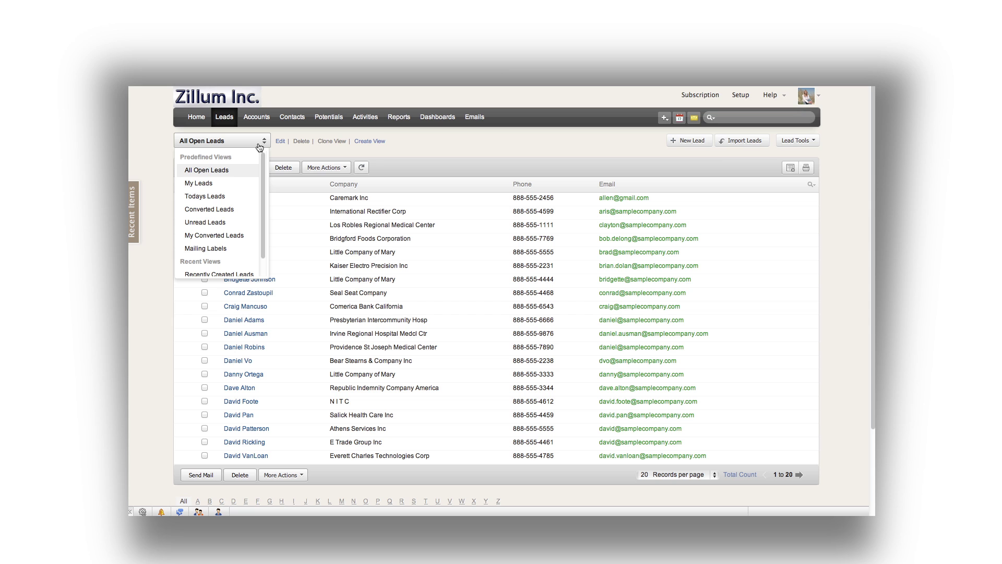
click(218, 196)
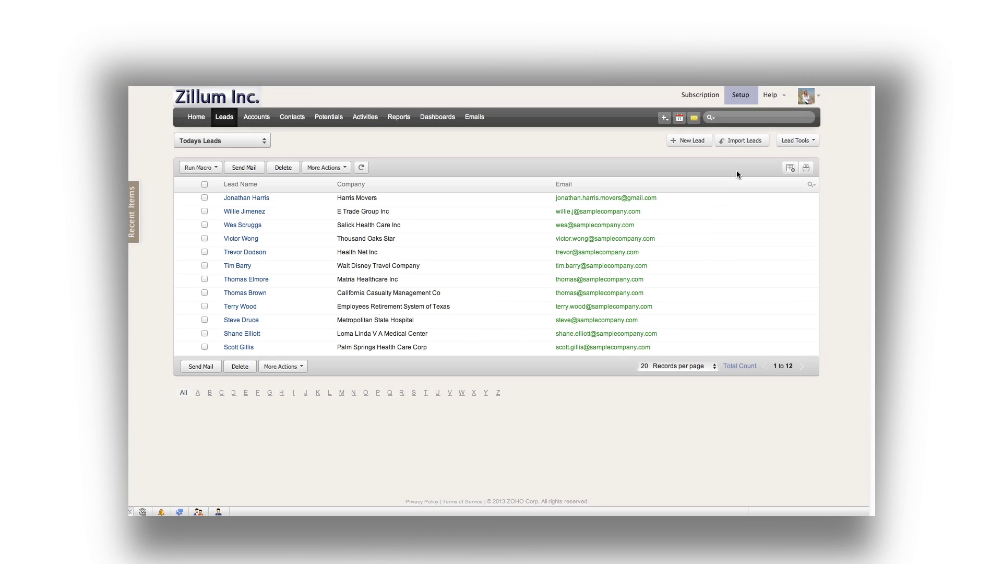
- Look over the public email templates in the setup area and return to the leads list
click(741, 93)
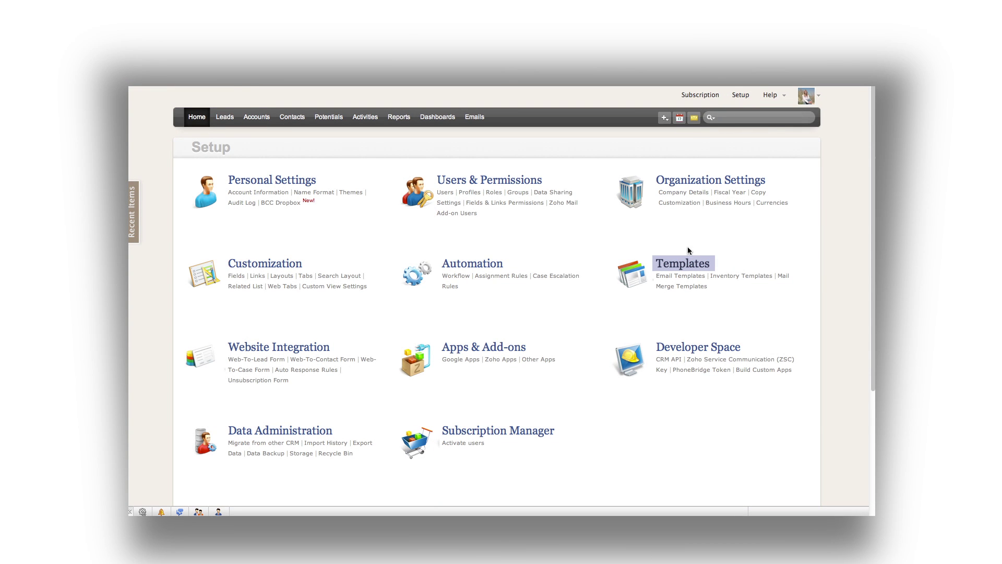
click(686, 263)
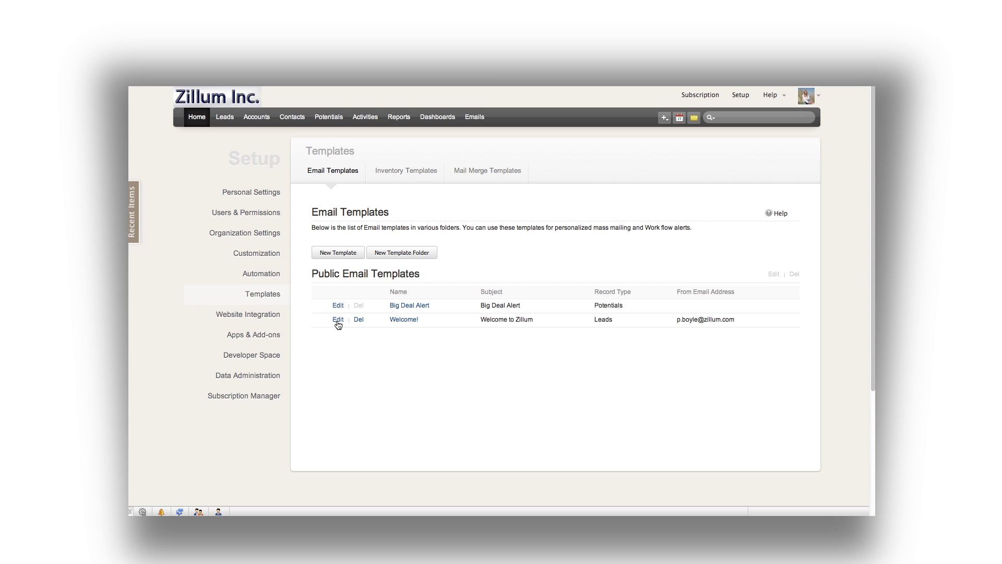
click(225, 117)
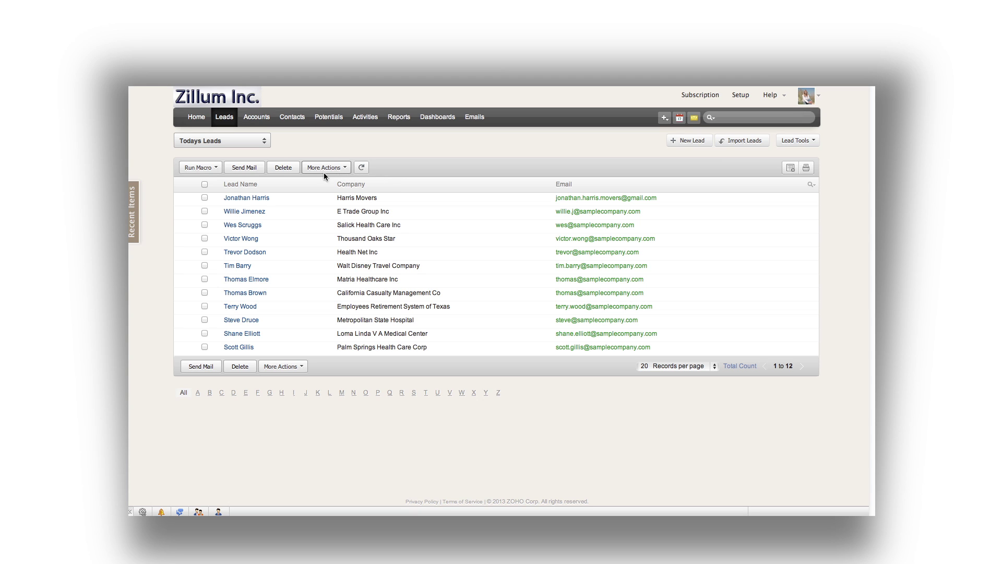
- Select all leads in the Todays Leads view and send them the Welcome! public email template
click(204, 184)
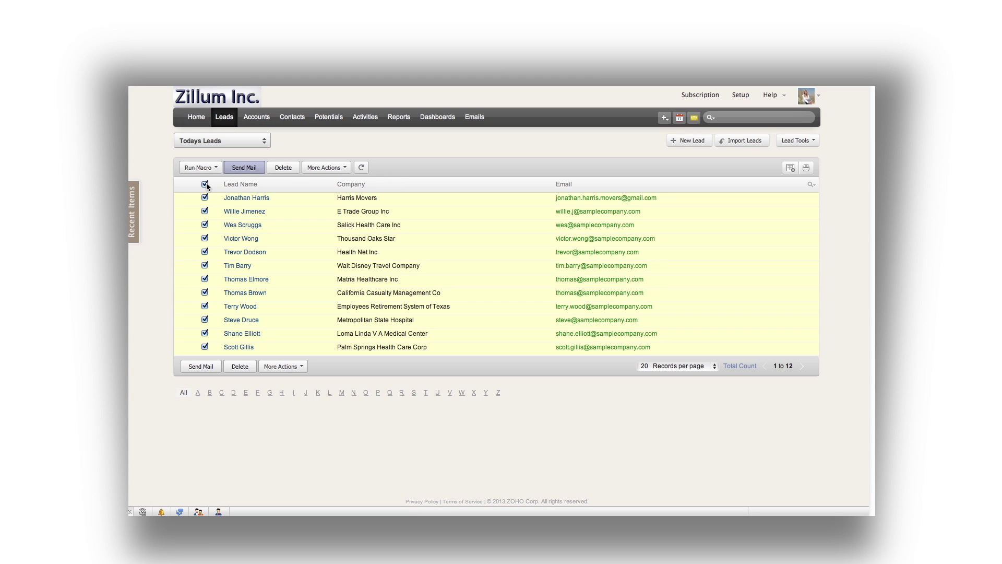
click(243, 168)
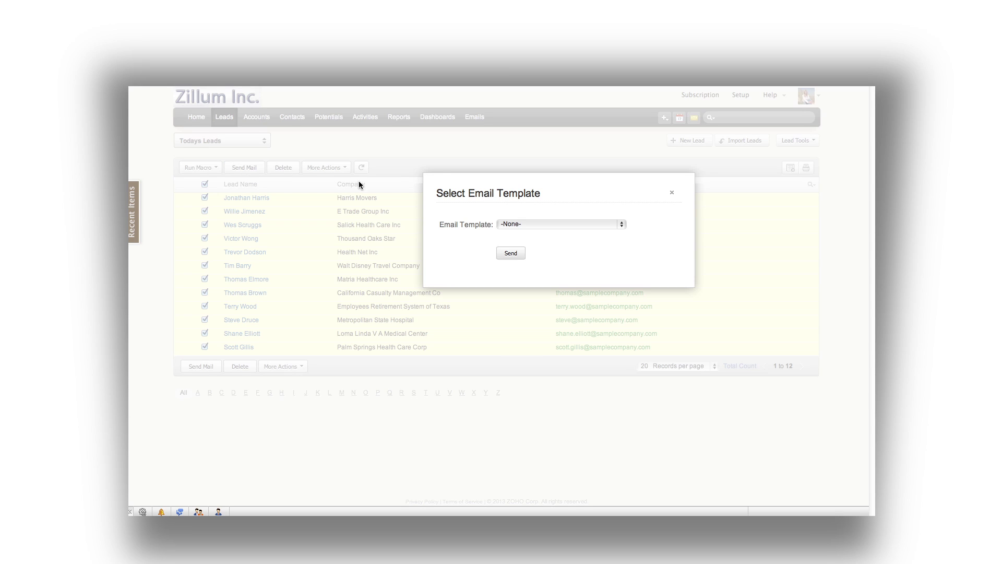
click(519, 223)
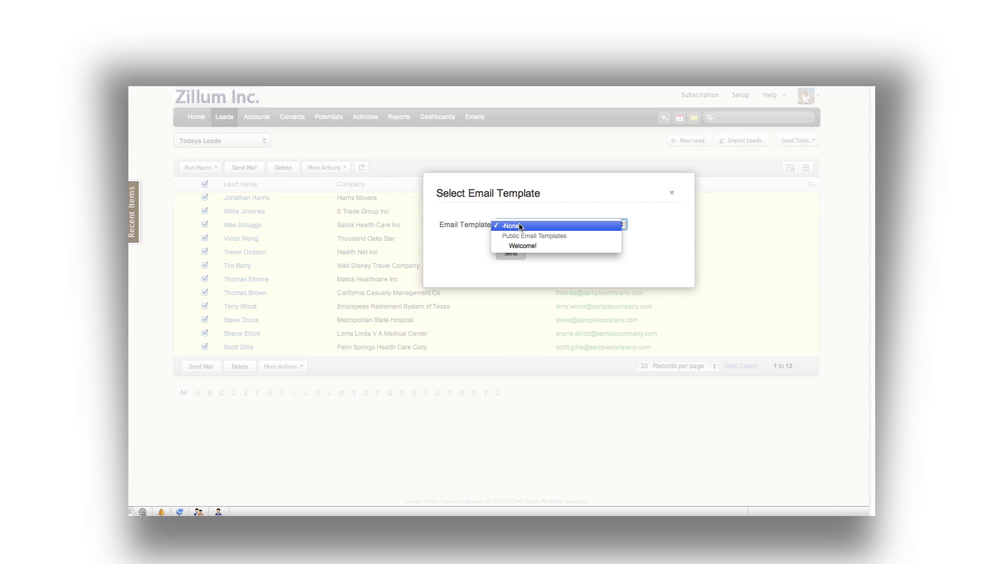
click(525, 246)
click(513, 254)
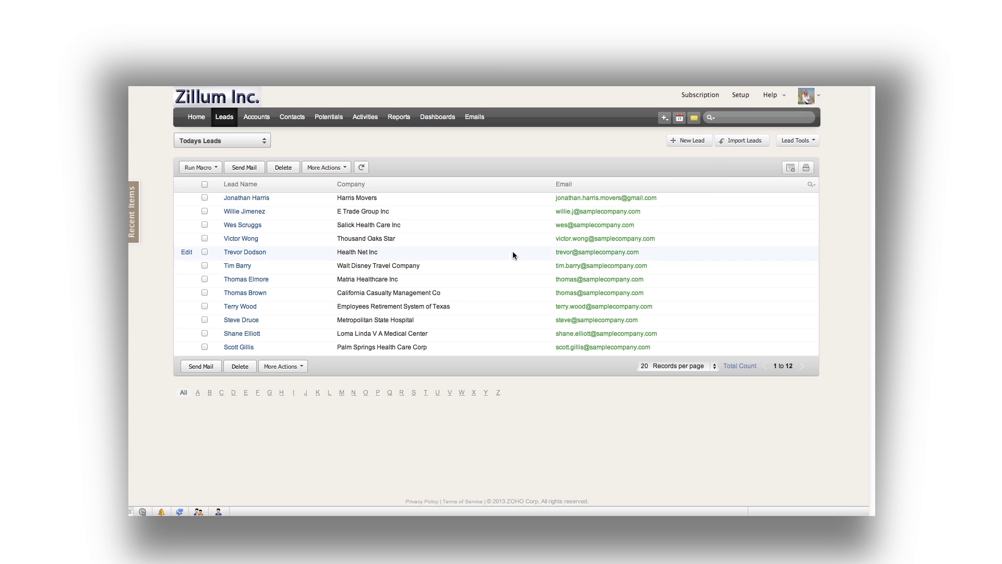
- Open the E Trade Group Inc lead and list its Sent Emails from CRM to check the sent email
click(261, 211)
scroll(452, 316, down, 6)
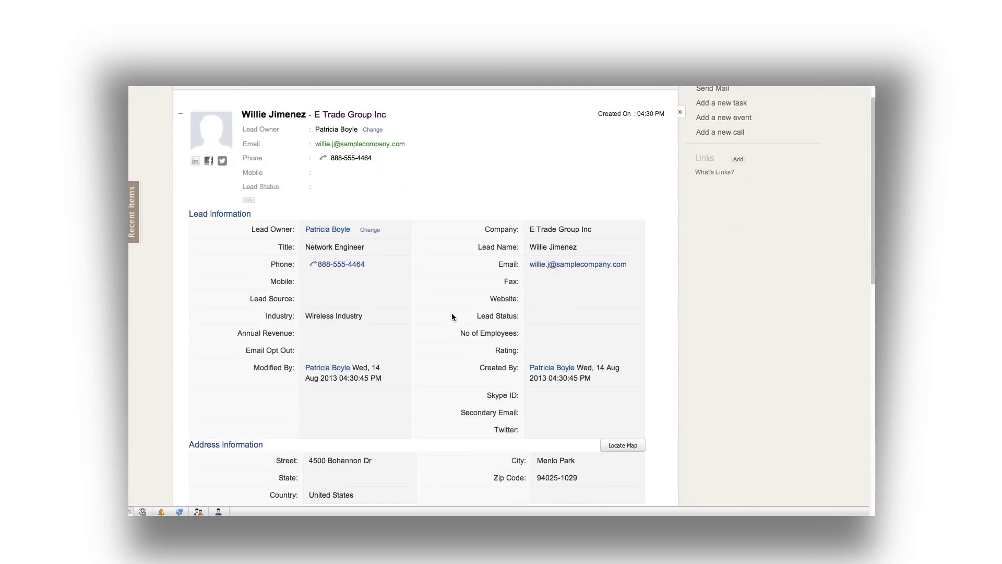
scroll(452, 316, down, 2)
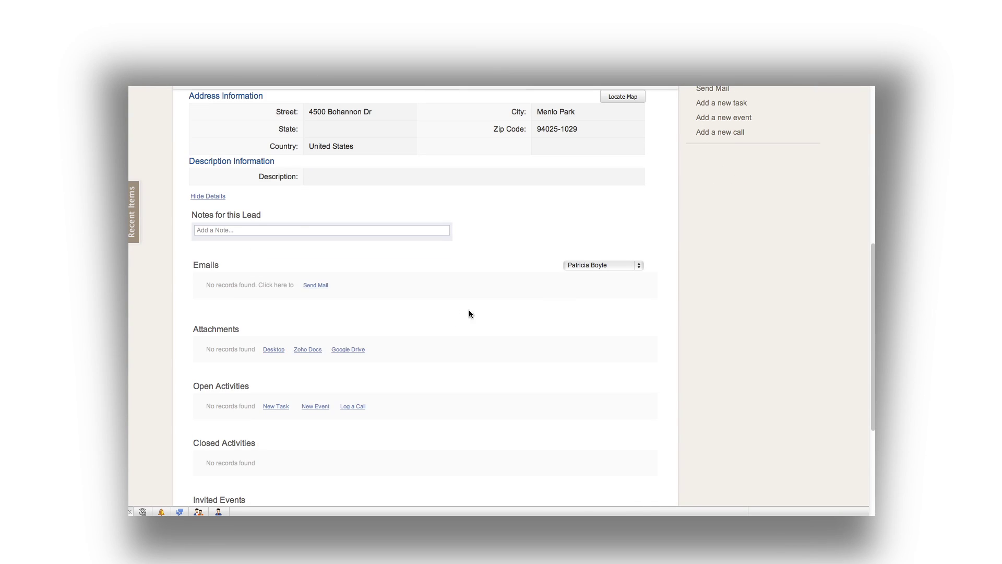
click(603, 267)
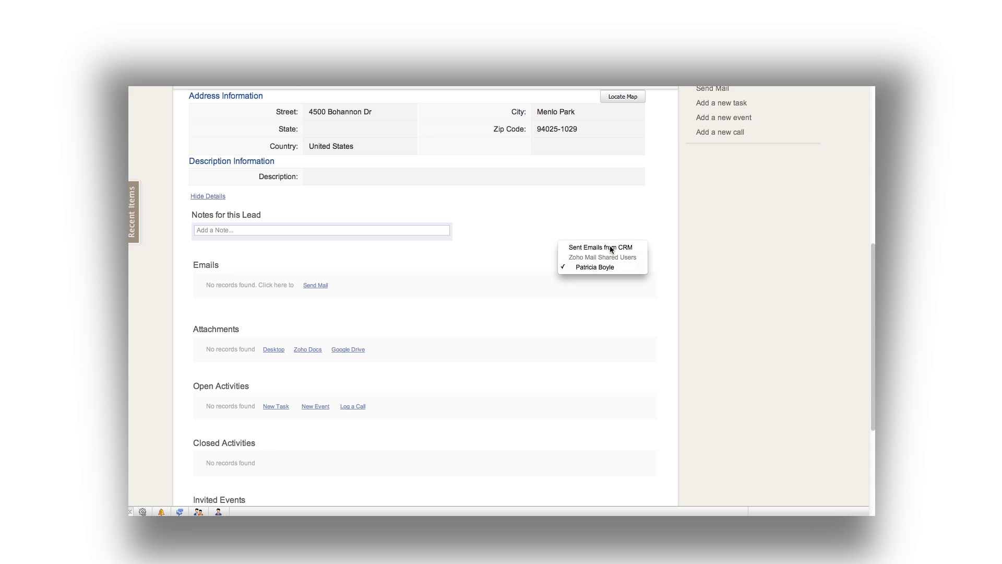
click(610, 245)
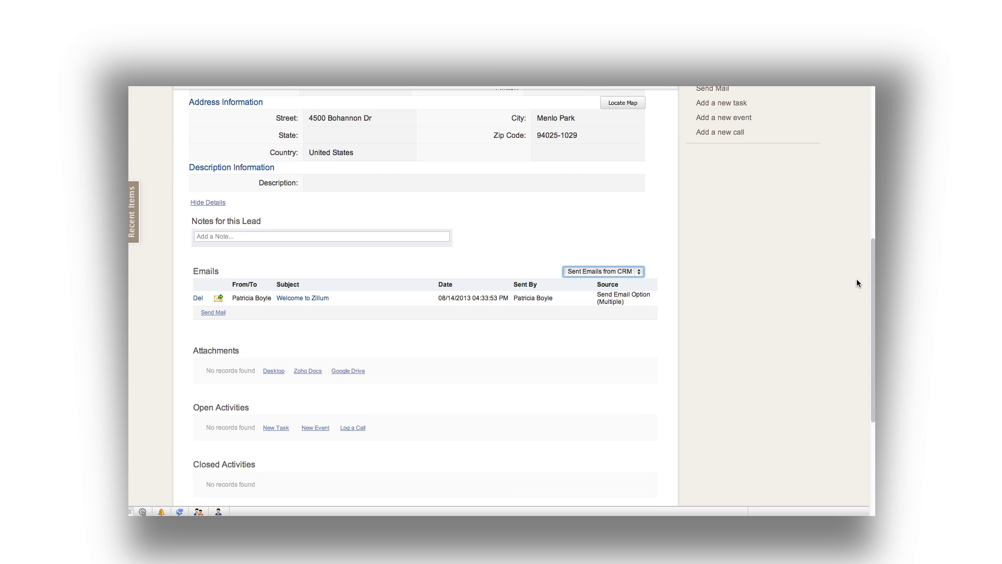
scroll(856, 283, up, 3)
scroll(857, 283, up, 5)
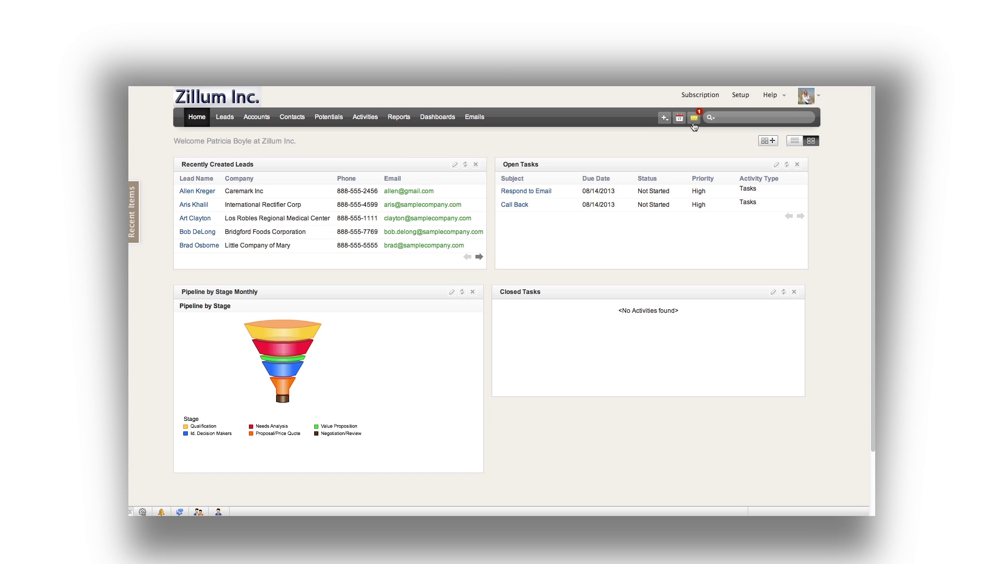
- Open the newest Re: Welcome to Zillum message and go to its sender's full lead record
click(694, 124)
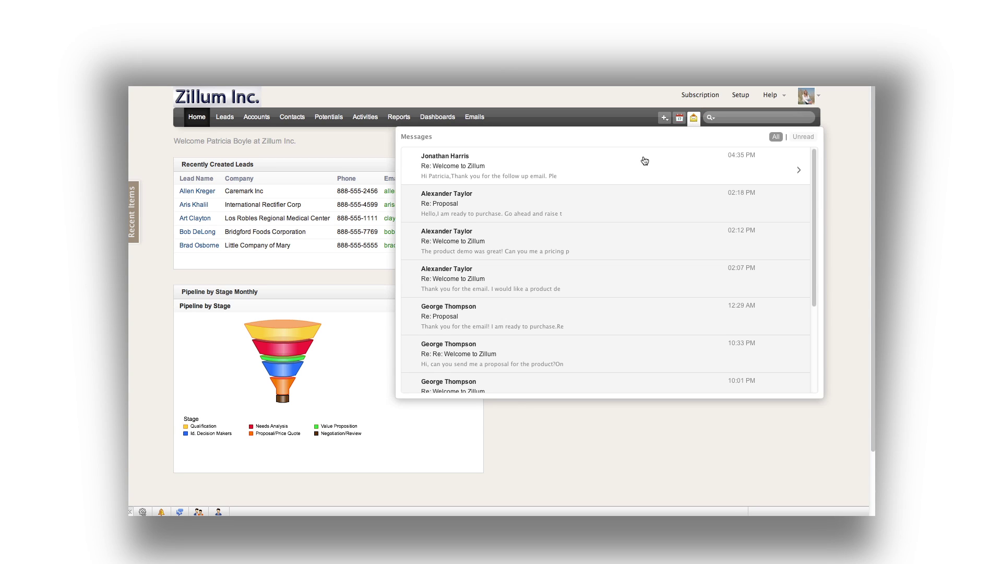
click(645, 160)
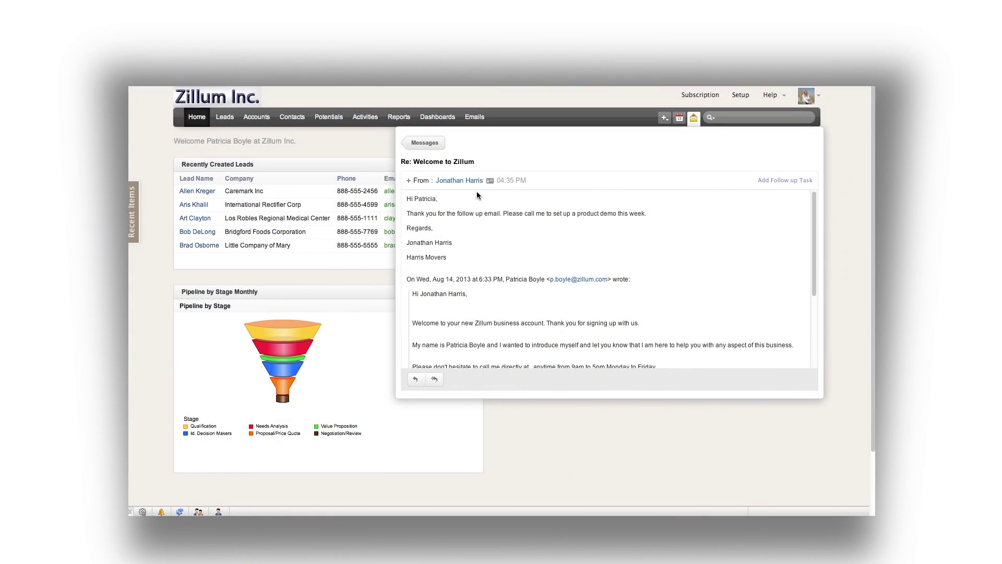
mouse_move(474, 188)
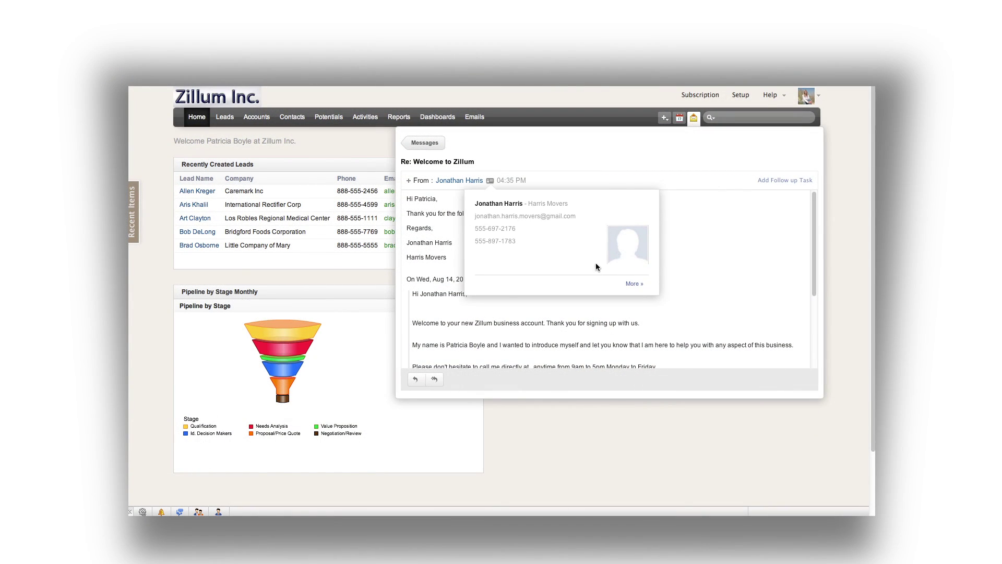
click(633, 284)
- Start a new event for the lead titled Product Demo, beginning 08/15/2013 at 01:30 PM and ending at 02:00 PM
scroll(631, 286, down, 10)
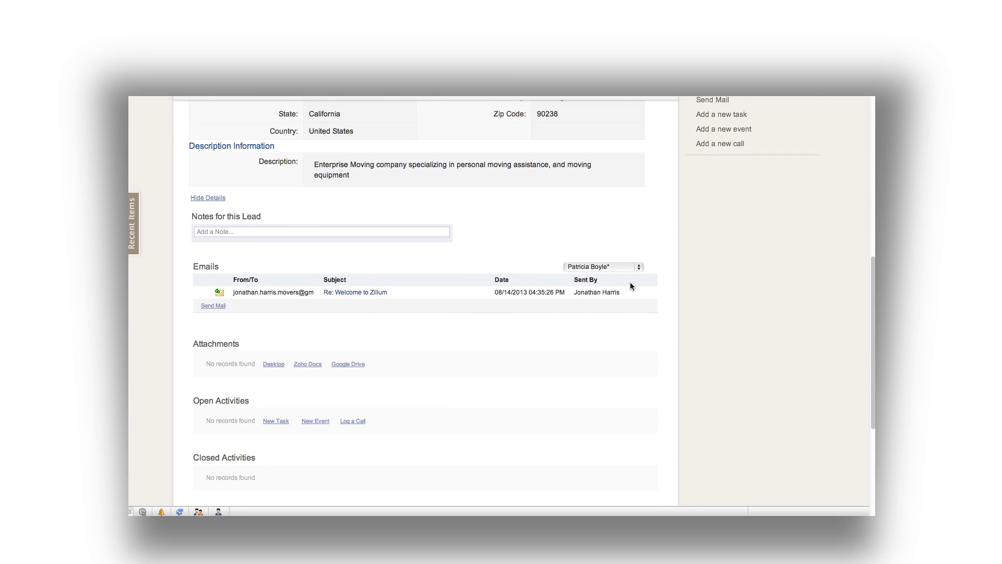
scroll(630, 285, down, 2)
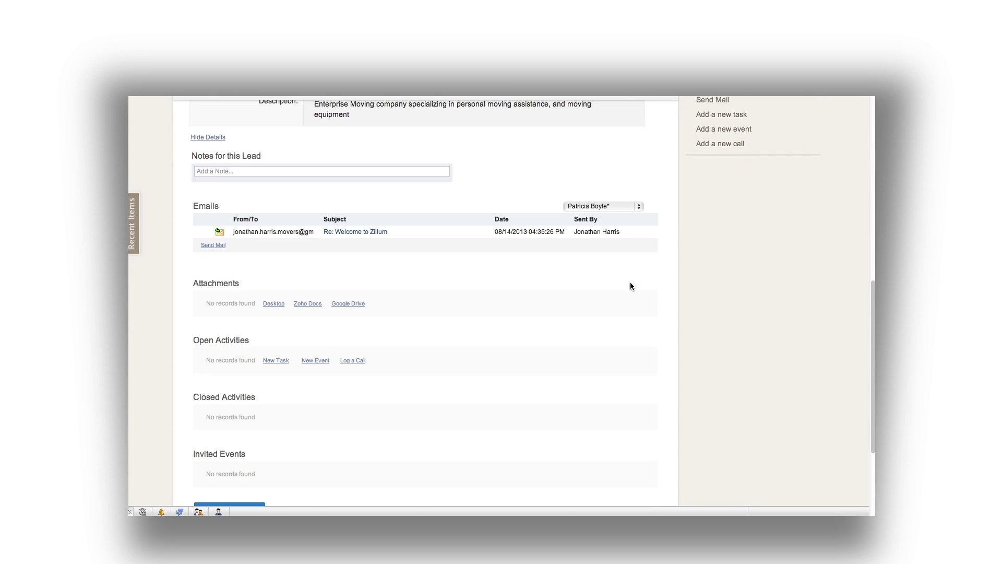
click(321, 364)
text(Product)
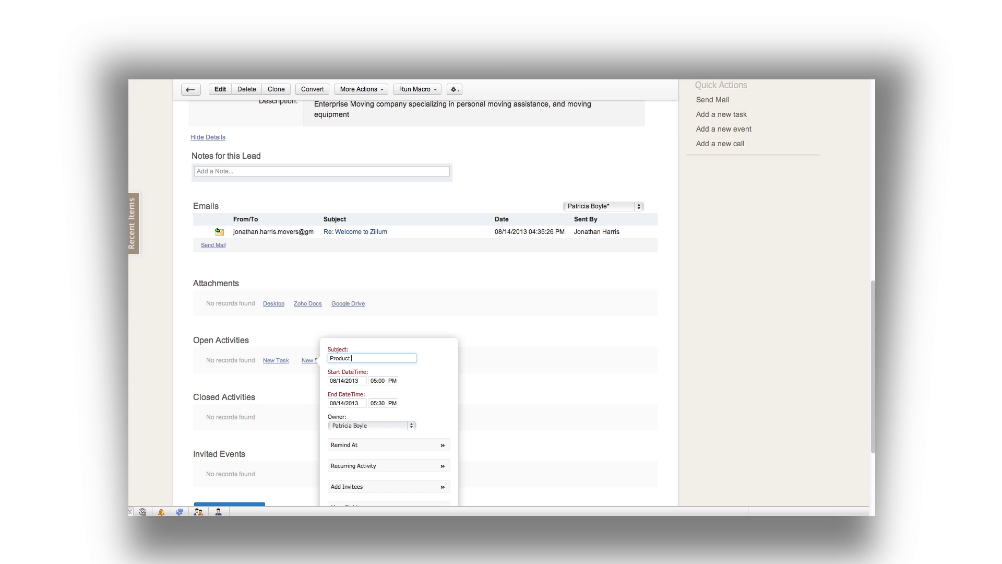
click(346, 381)
click(398, 445)
click(380, 381)
scroll(381, 411, up, 2)
click(382, 401)
- Set the event's reminder to 15 mins before with a Pop-up alert, and save the event
click(405, 455)
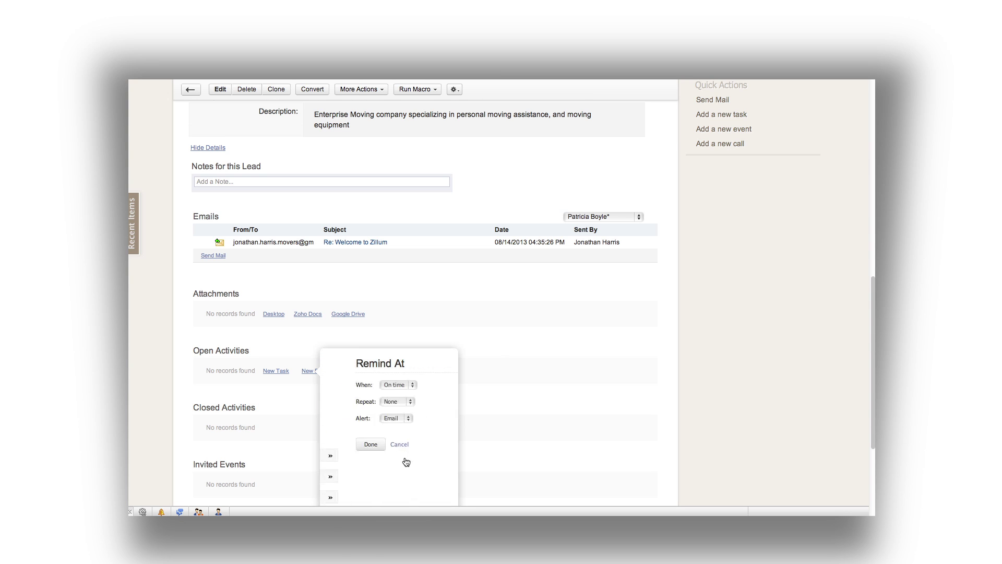
click(382, 385)
click(381, 396)
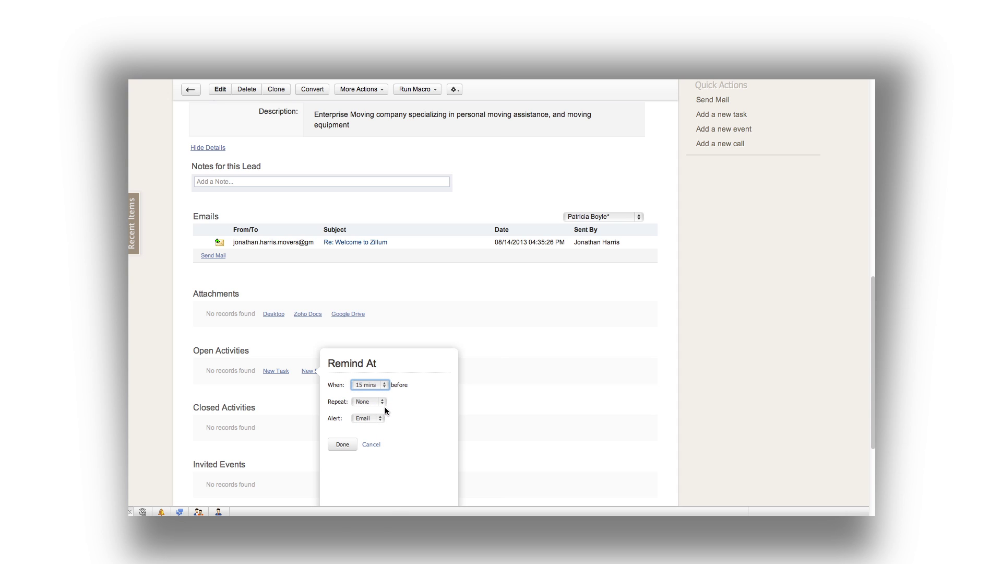
click(380, 417)
click(379, 429)
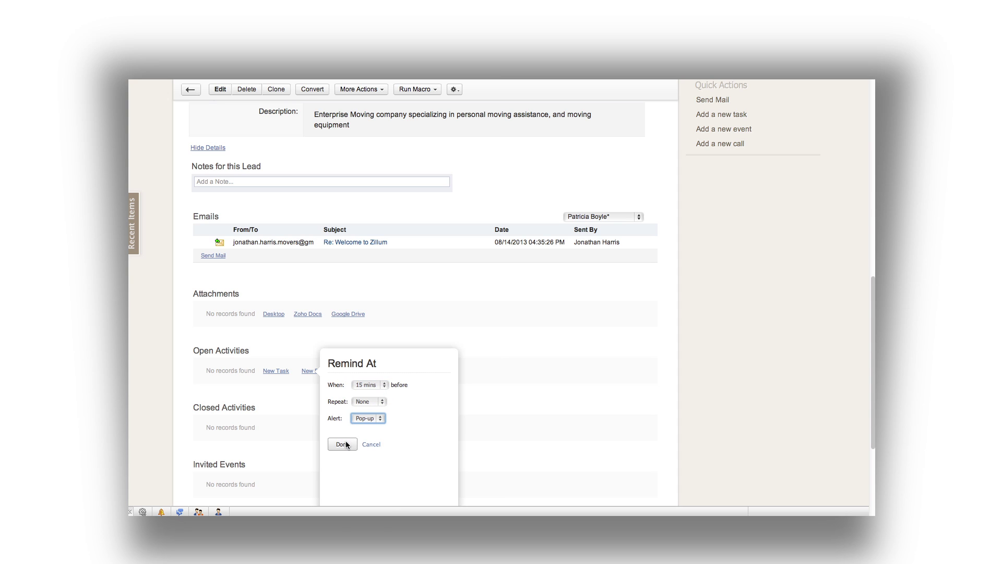
click(343, 444)
click(335, 464)
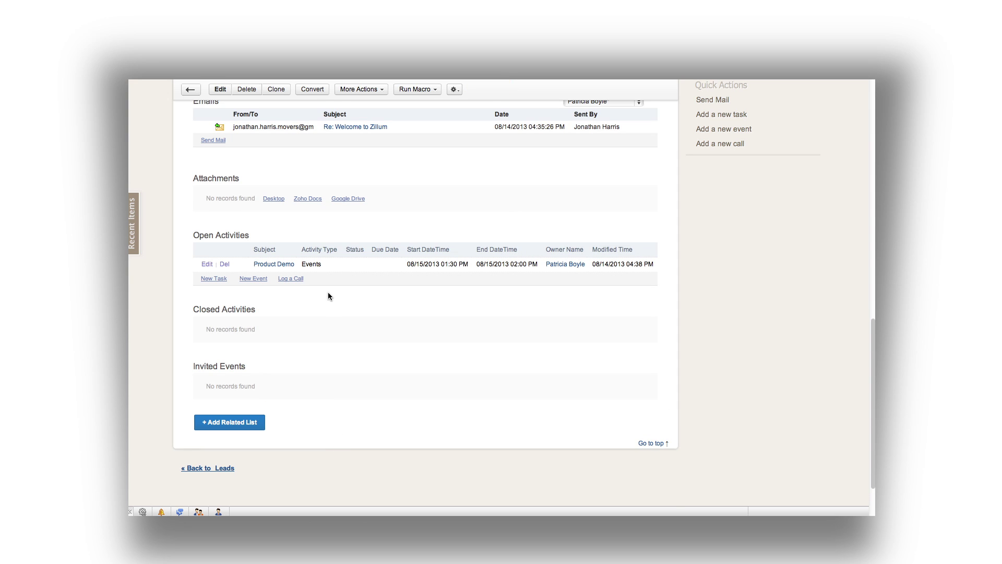
- Add a note to the lead stating "Customer has requested demo and it has been scheduled"
scroll(328, 296, up, 4)
click(325, 200)
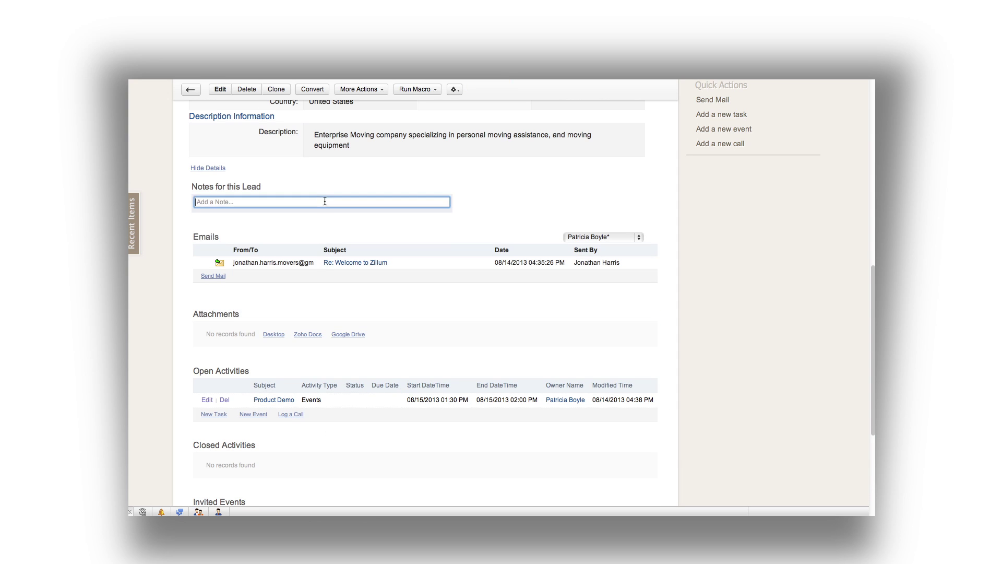
text(Customer has )
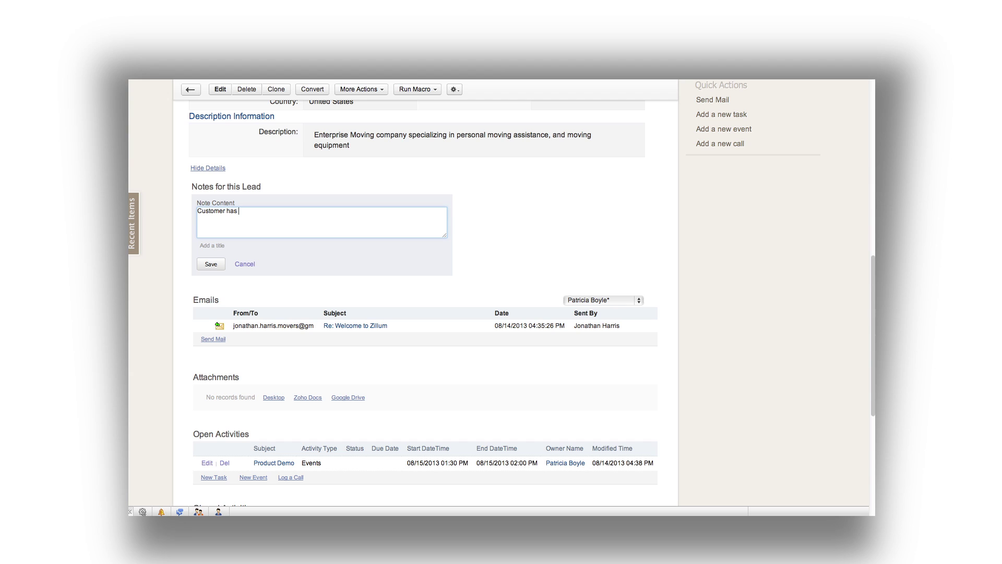
text(requested demo and it has been schedu)
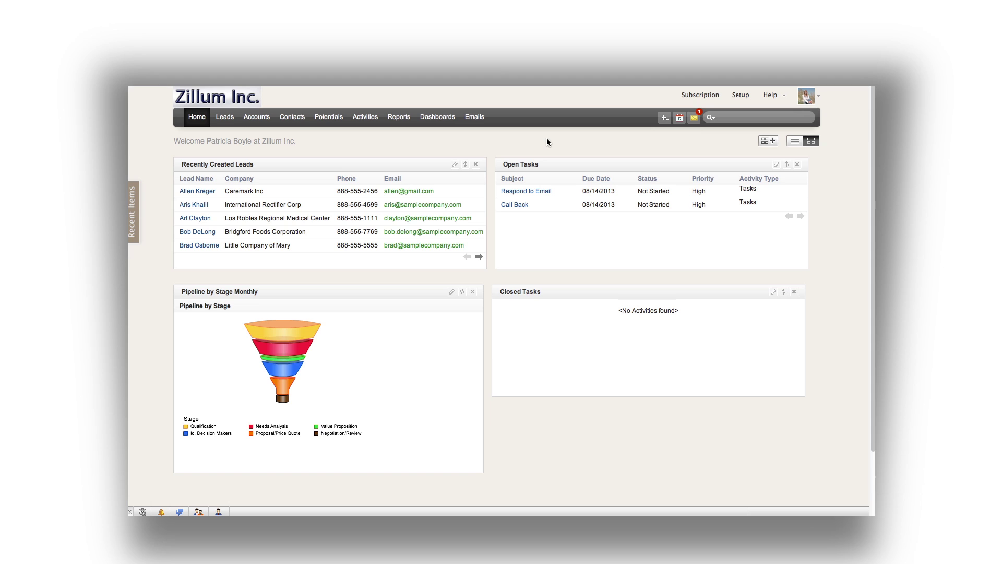
- Open the newly received reply from the Harris Movers lead and return to that lead's record
click(696, 120)
click(600, 166)
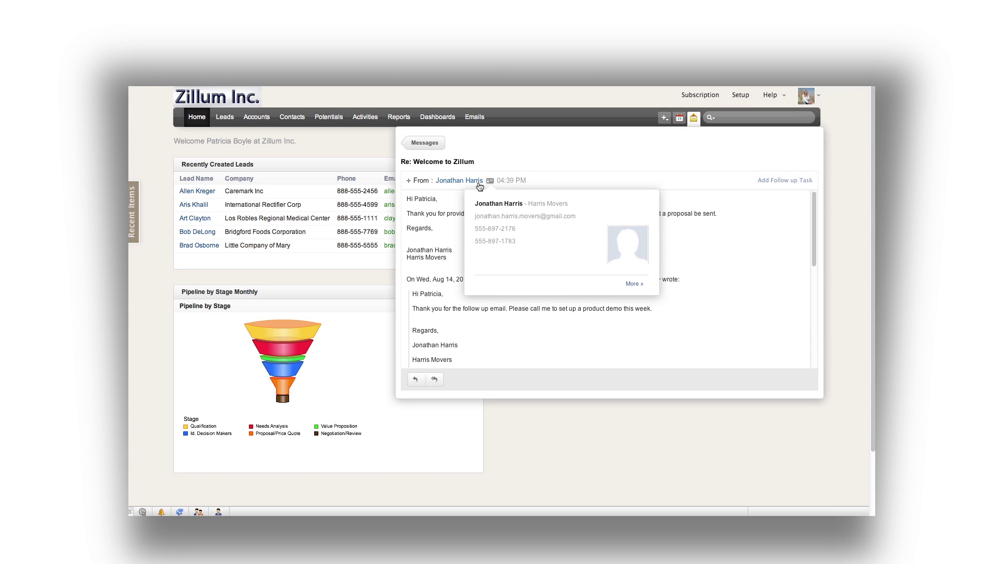
click(633, 284)
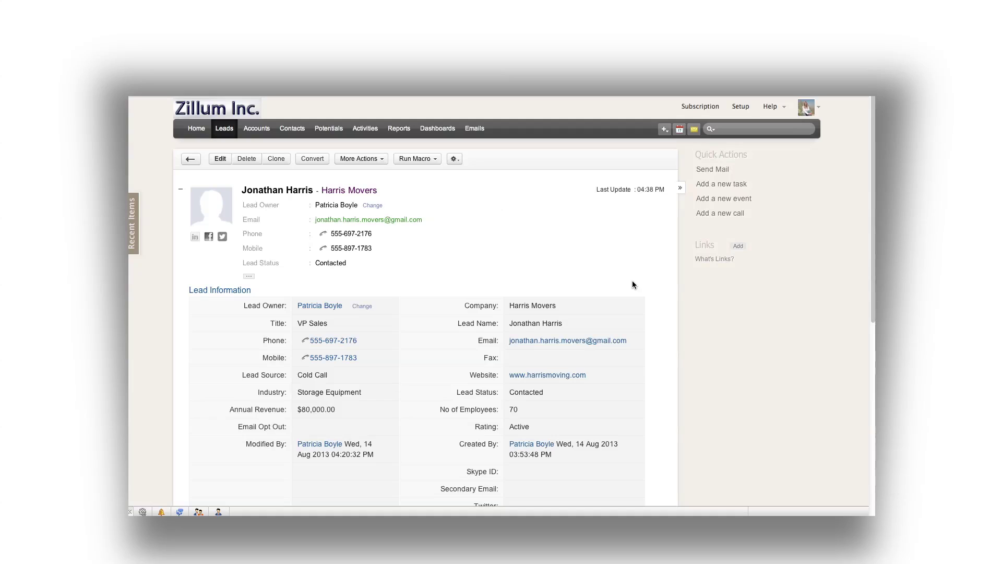
- Convert the Harris Movers lead with a new potential closing 08/15/2013, stage Proposal/Price Quote and amount 5000
click(316, 163)
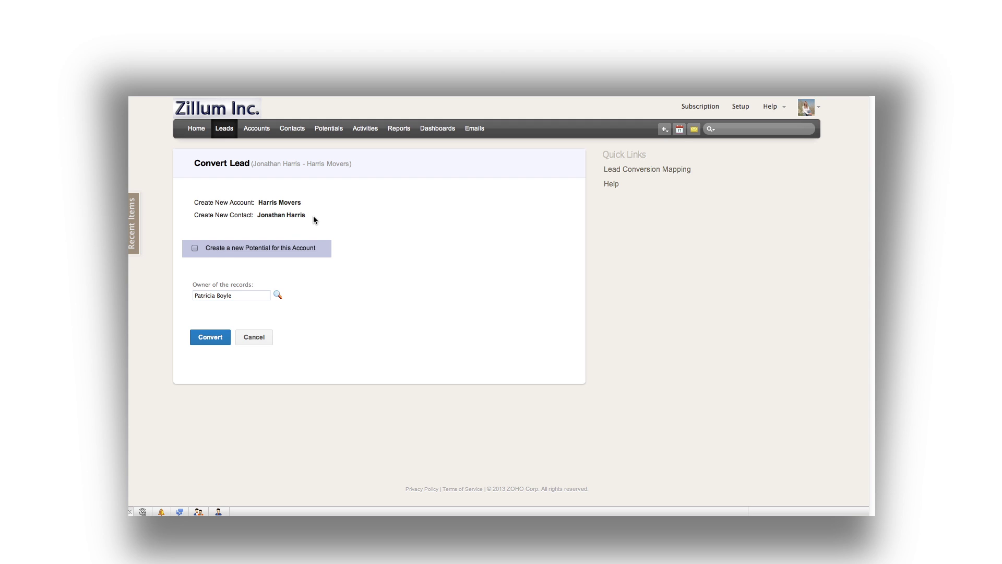
click(195, 248)
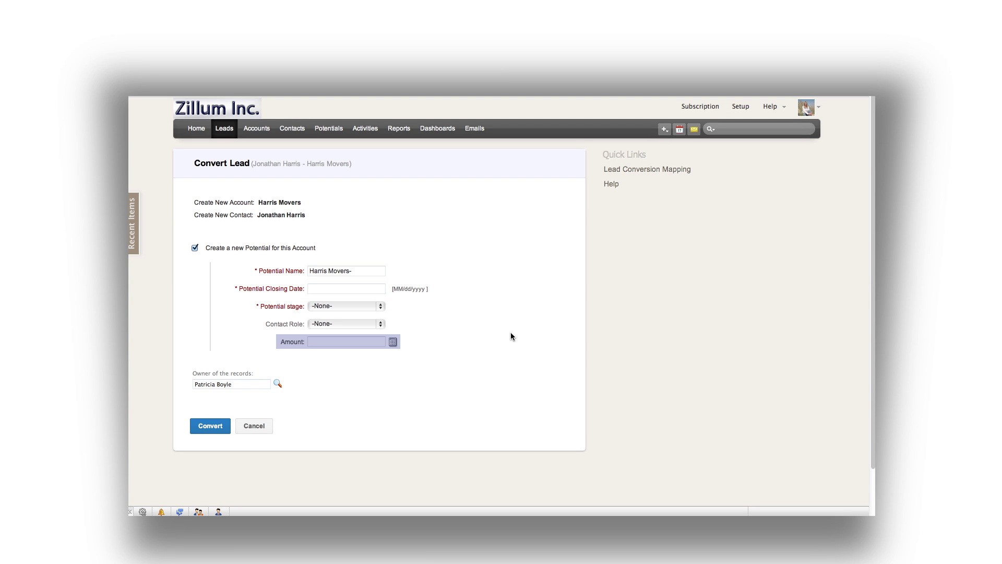
click(362, 291)
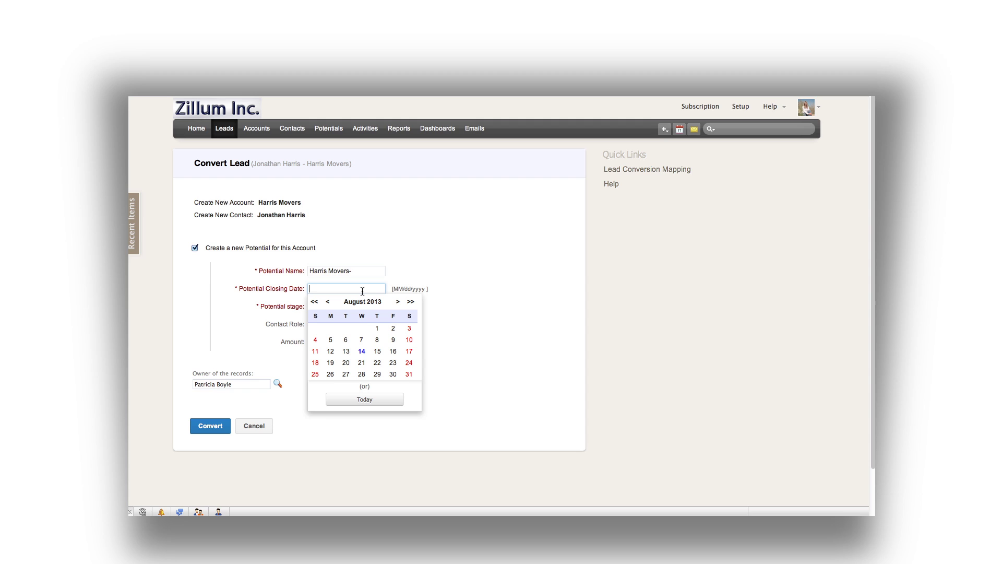
click(378, 351)
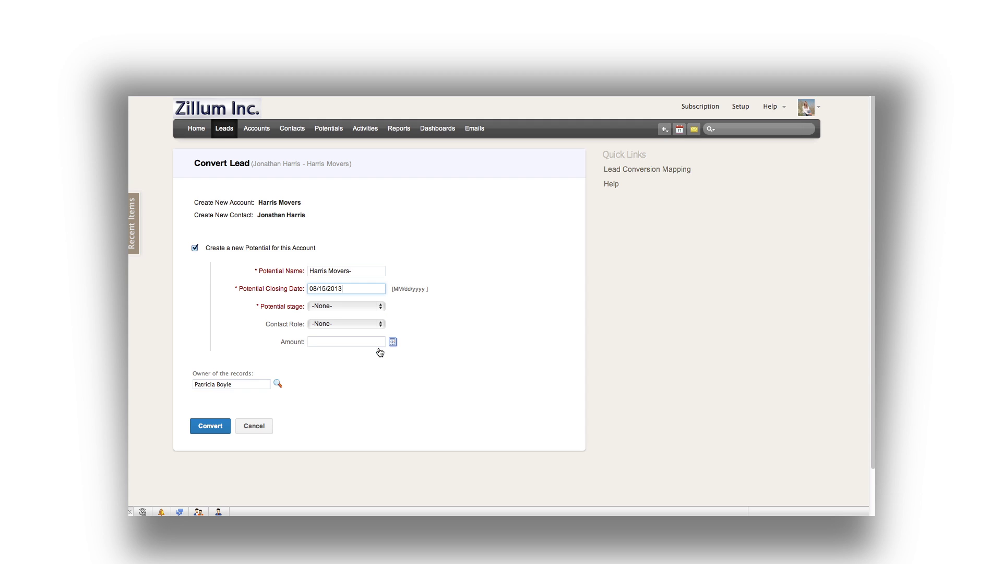
click(371, 307)
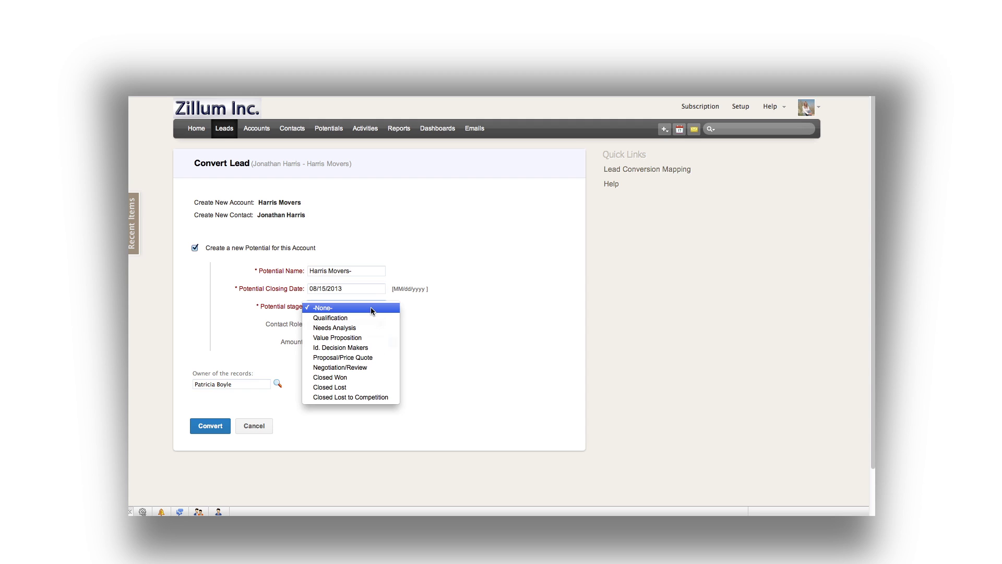
click(393, 358)
click(367, 342)
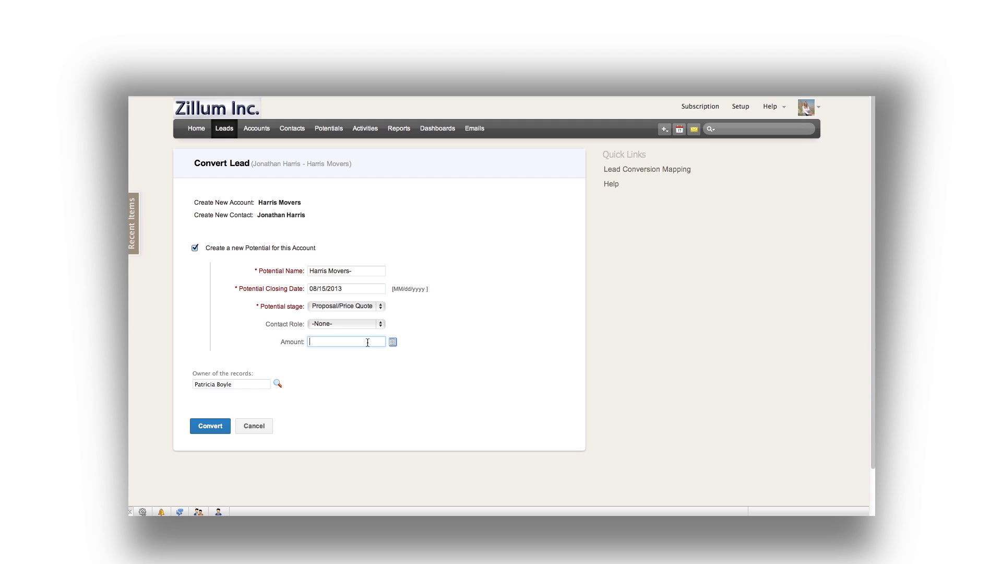
text(5000)
click(321, 394)
click(221, 425)
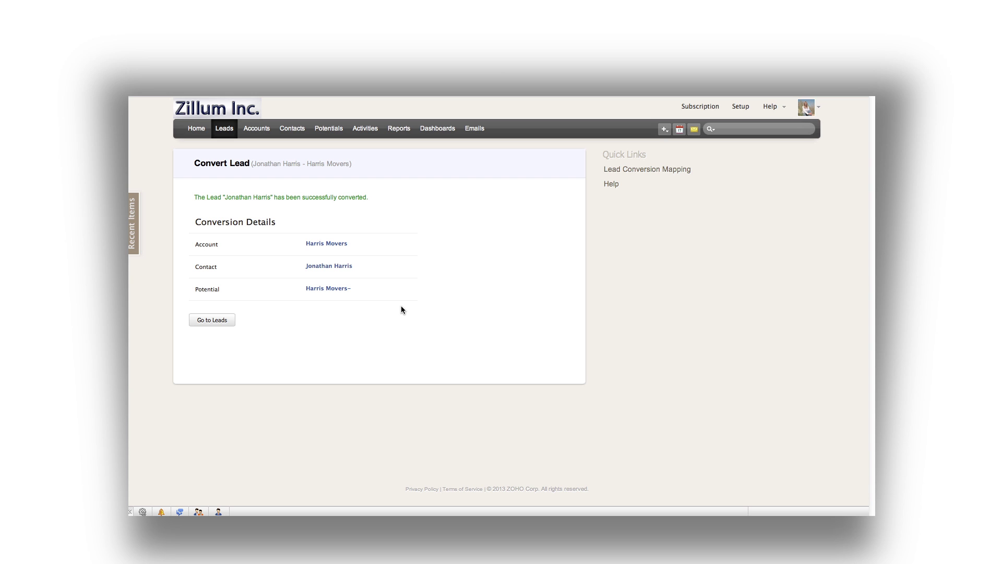
- Open the converted Harris Movers account and go to its related contact
click(335, 244)
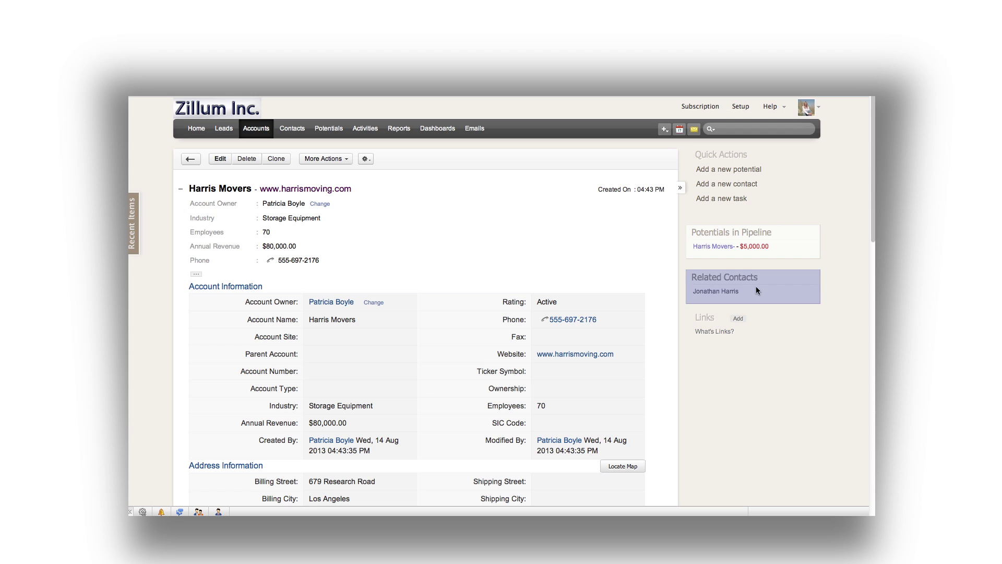
mouse_move(735, 294)
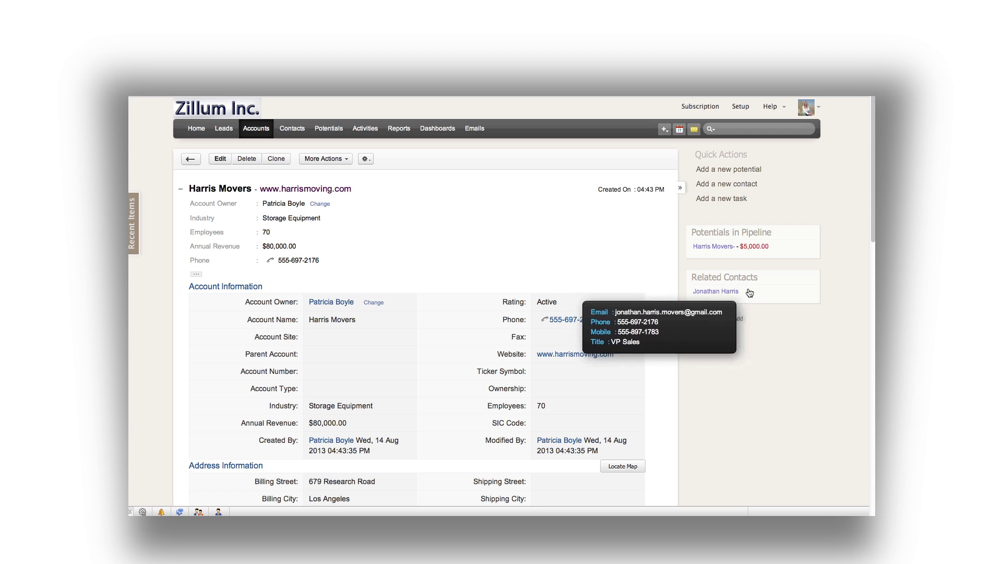
click(718, 290)
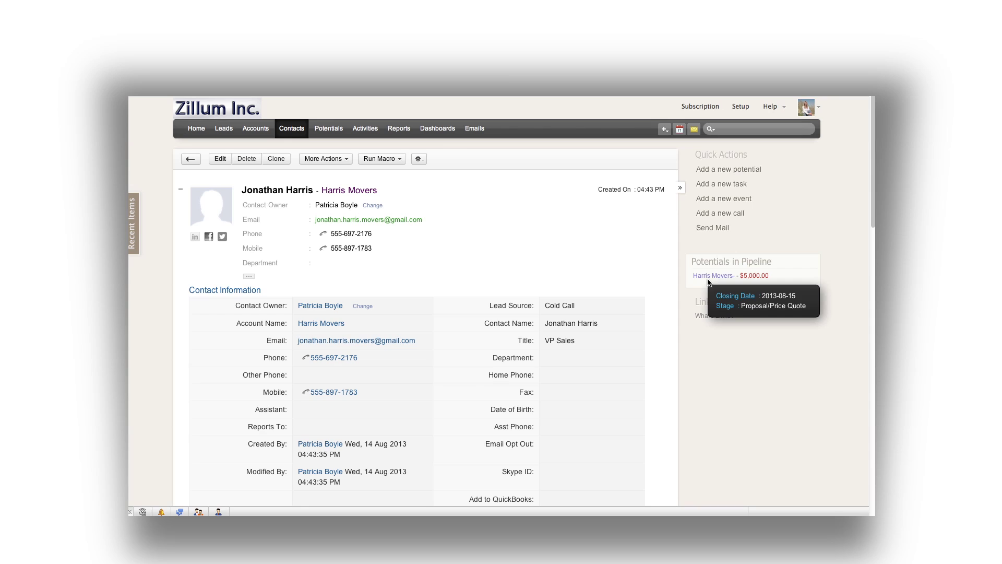
- Email the contact with subject "Proposal", the message "Here is the requested proposal." and Proposal.pdf attached, and send it
click(715, 229)
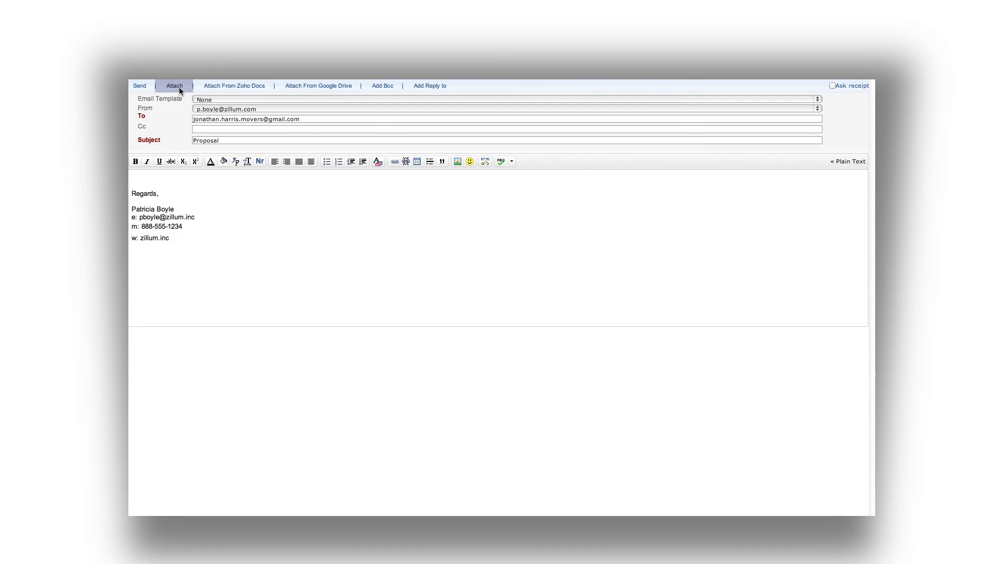
click(179, 89)
double_click(551, 227)
text(Here is the re)
text(quested proposal.)
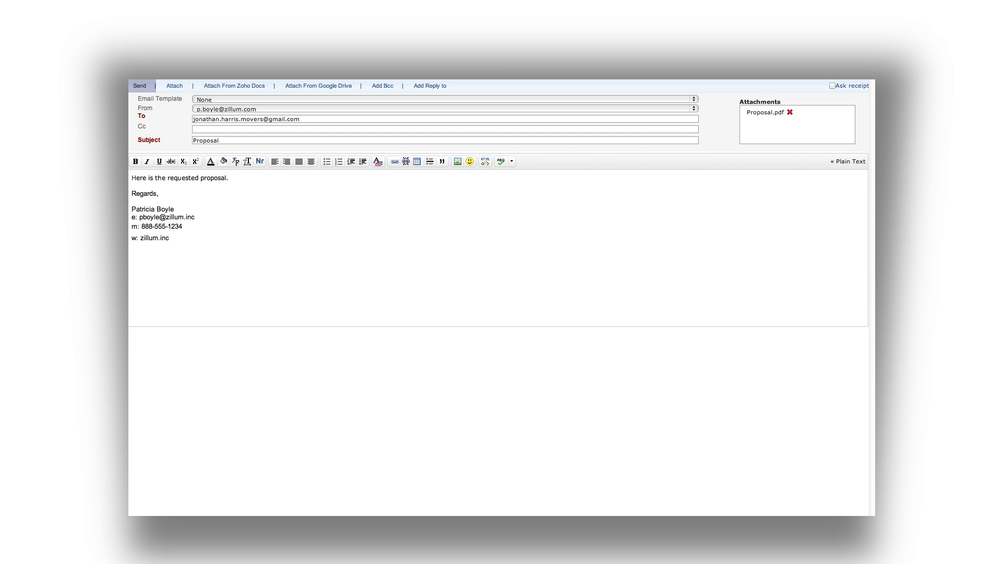
click(142, 87)
- Switch the contact's related Emails list to show Sent Emails from CRM
scroll(465, 317, down, 10)
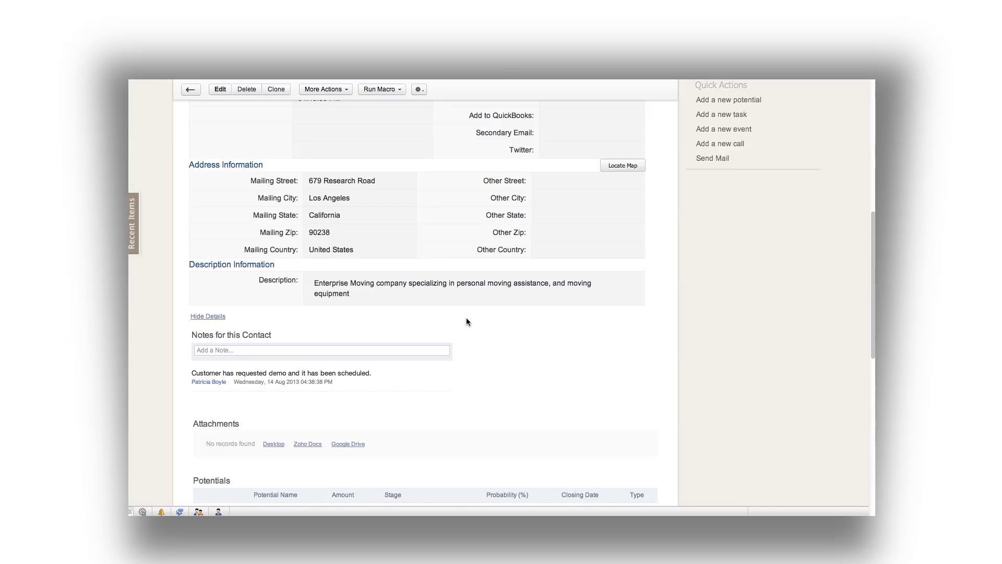
scroll(466, 317, down, 8)
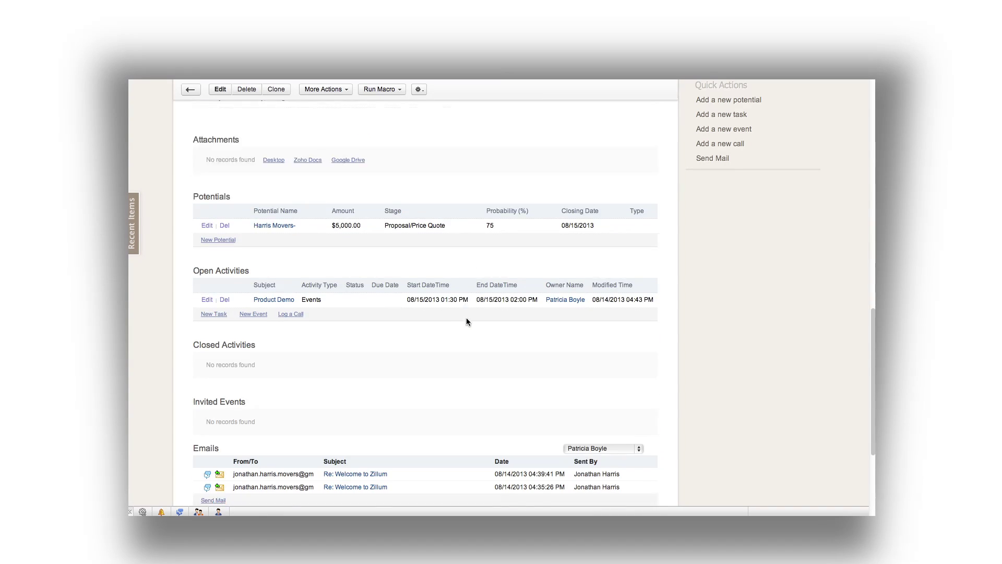
click(587, 327)
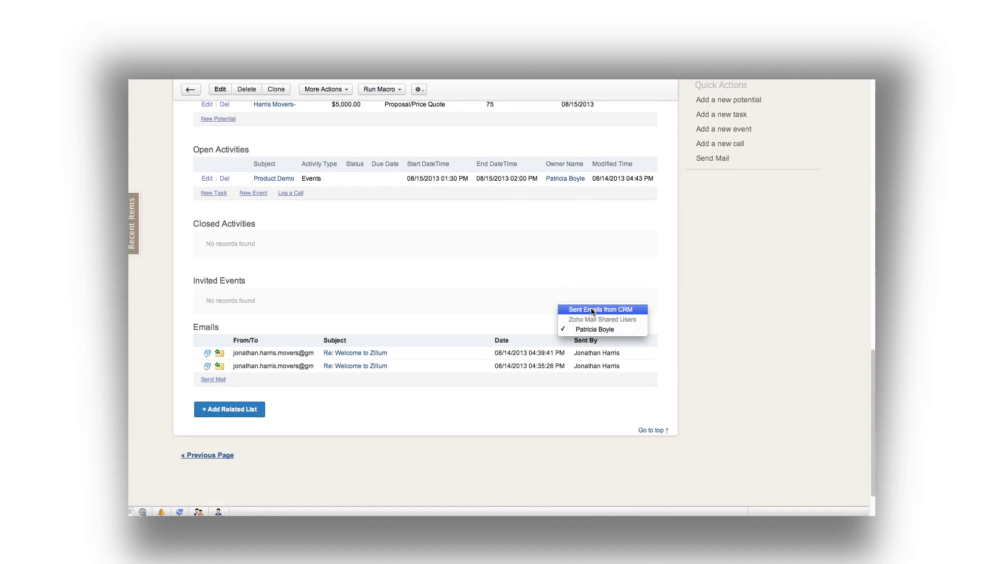
click(591, 309)
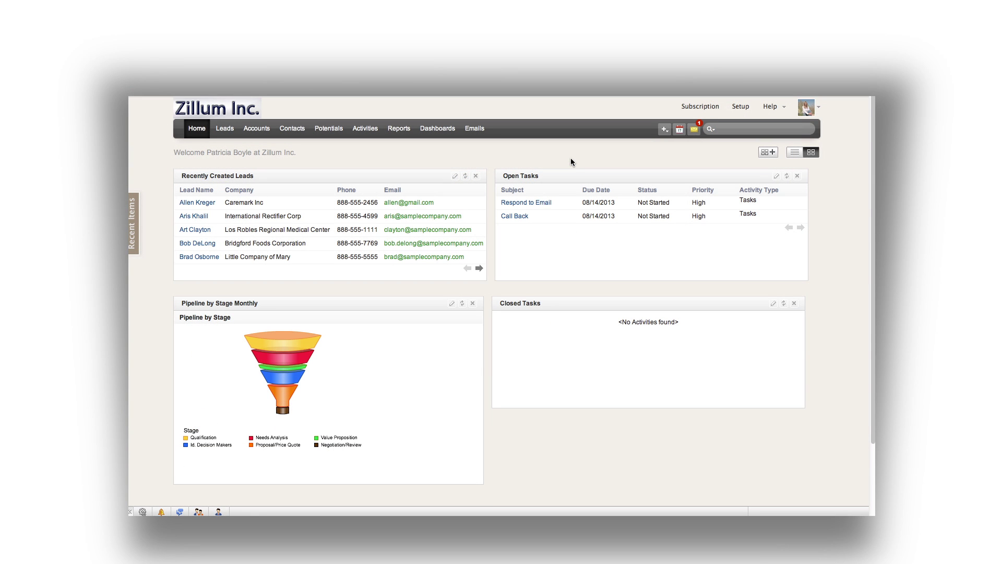
- Open the newly received "Re: Proposal" reply and go from it to the sender's contact record
click(694, 129)
click(646, 160)
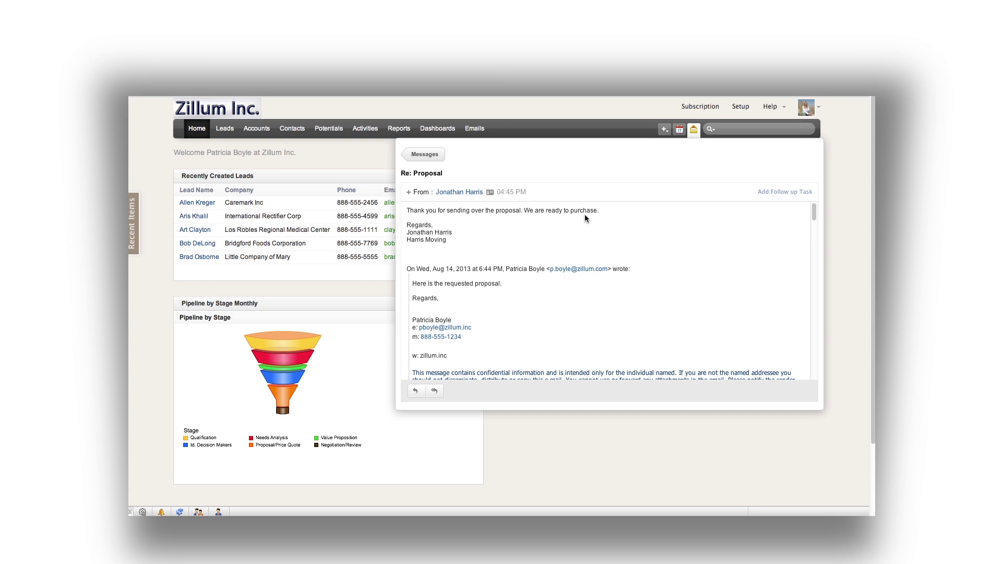
mouse_move(459, 191)
click(494, 214)
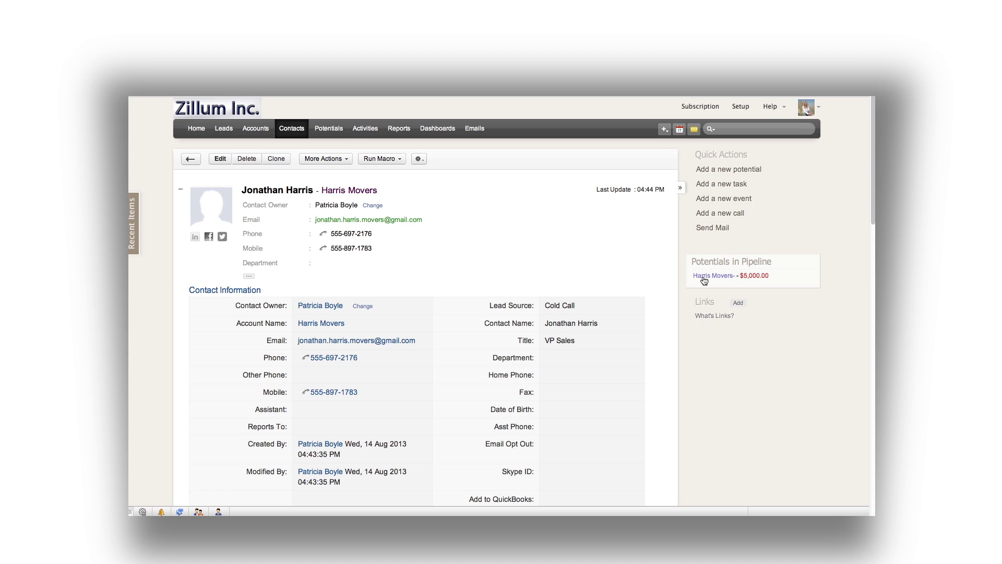
- Edit the contact's Harris Movers potential to set its stage to Closed Won, and save it
click(698, 277)
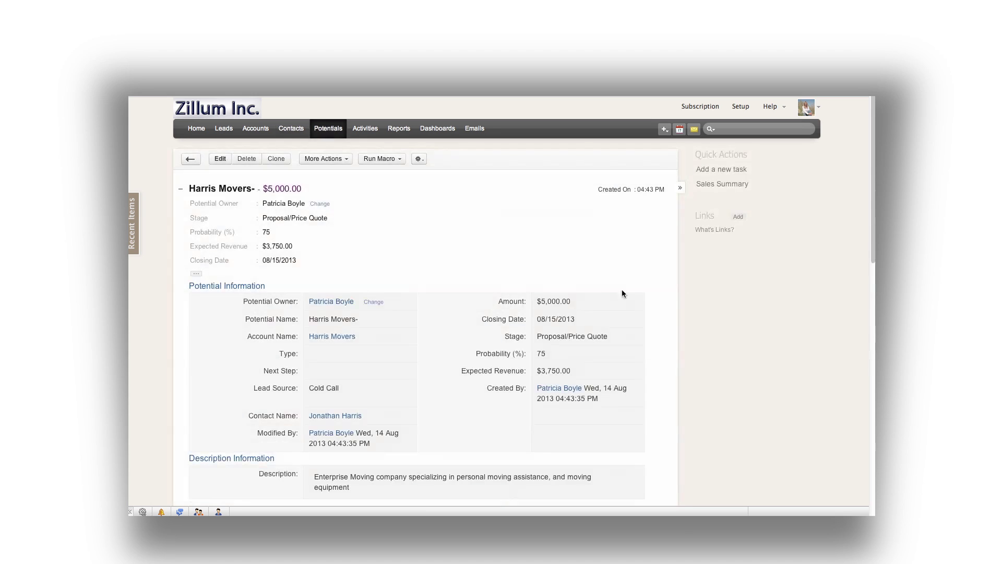
click(220, 159)
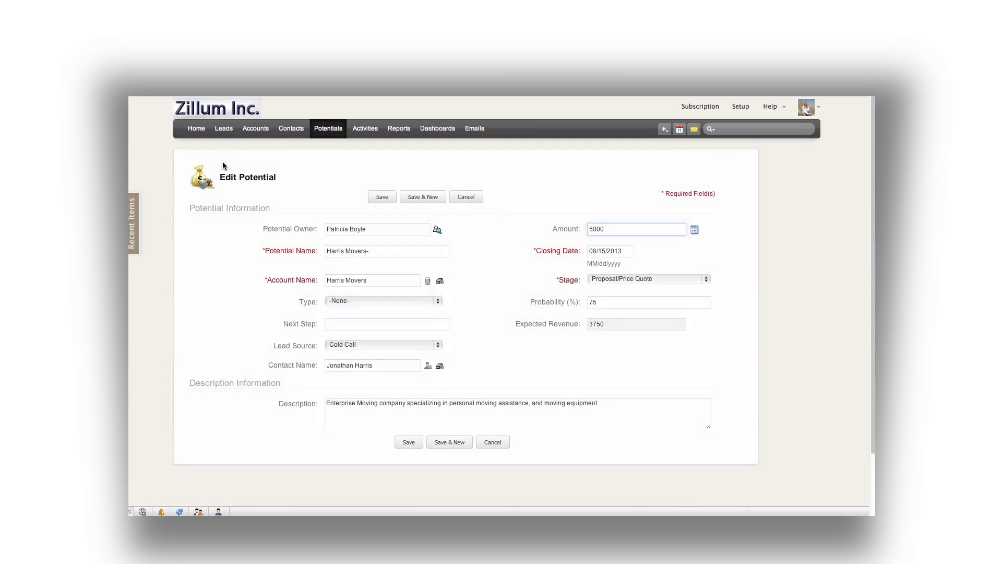
click(604, 277)
click(621, 302)
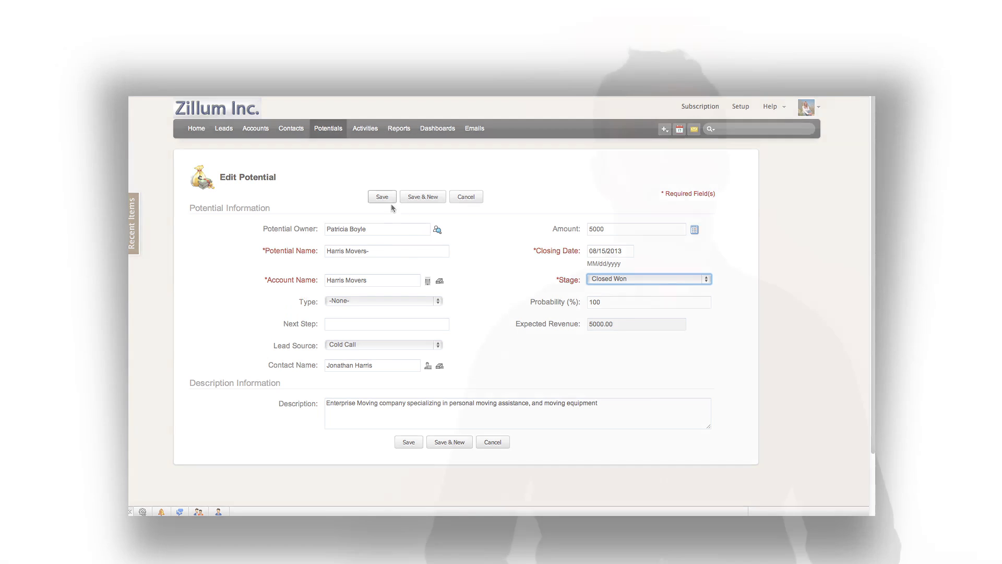
click(387, 200)
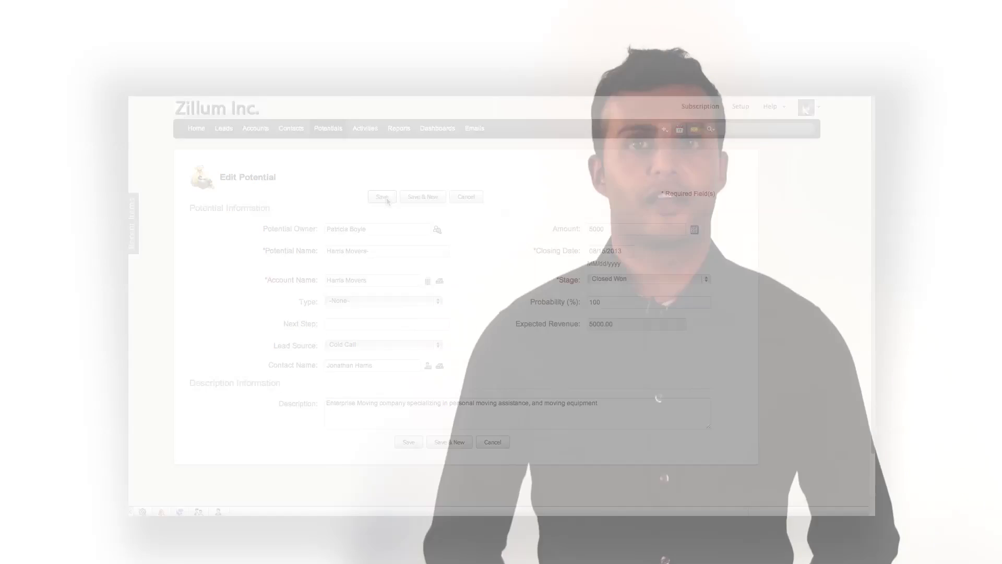